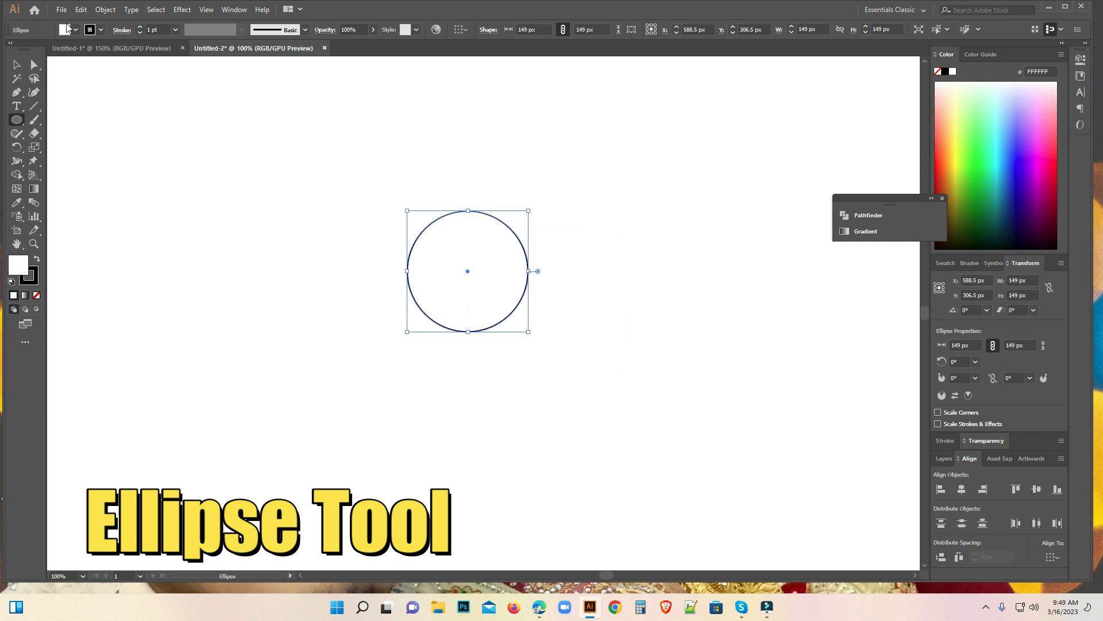
Remove the fill from the large circle.
left_click(66, 30)
left_click(12, 54)
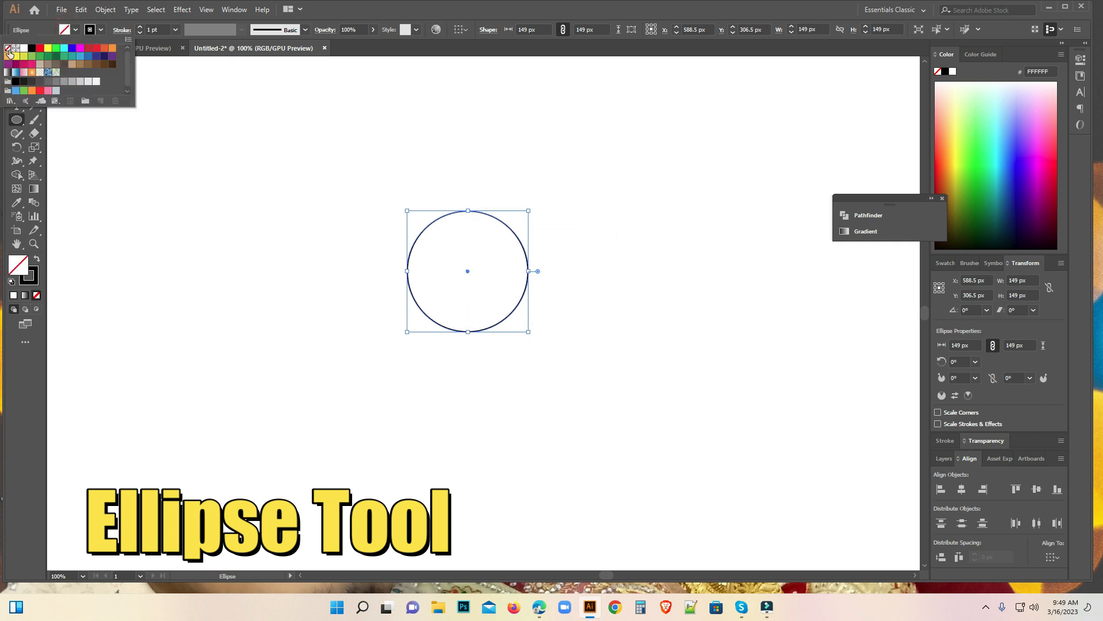
left_click(241, 244)
left_click(11, 66)
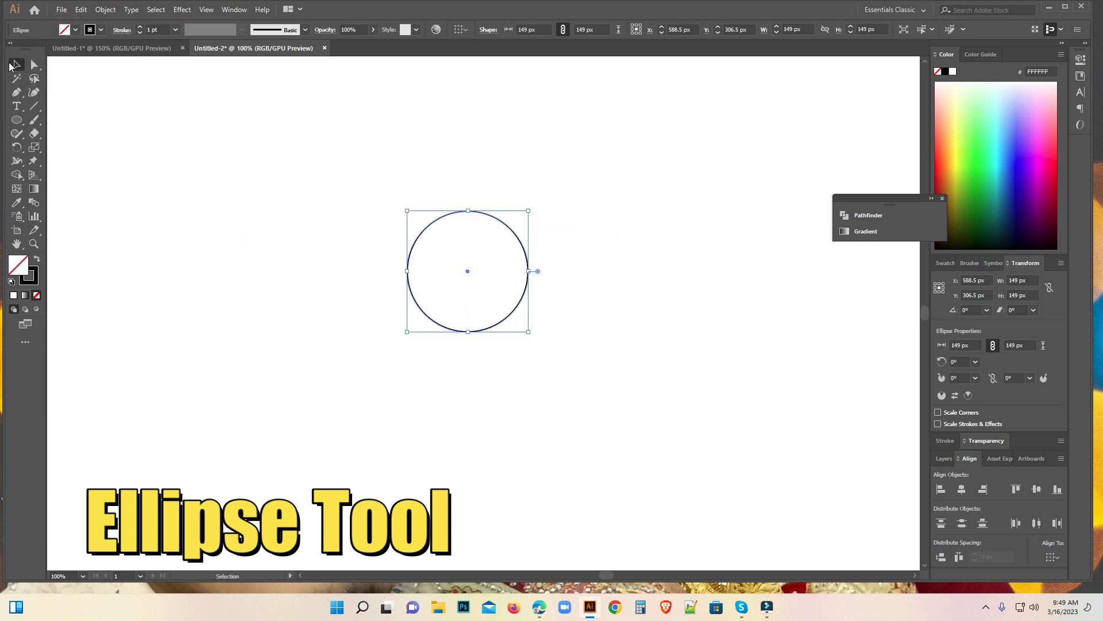
Create a second circle 50 px wide and 50 px high inside the large circle with the Ellipse tool.
left_click(16, 119)
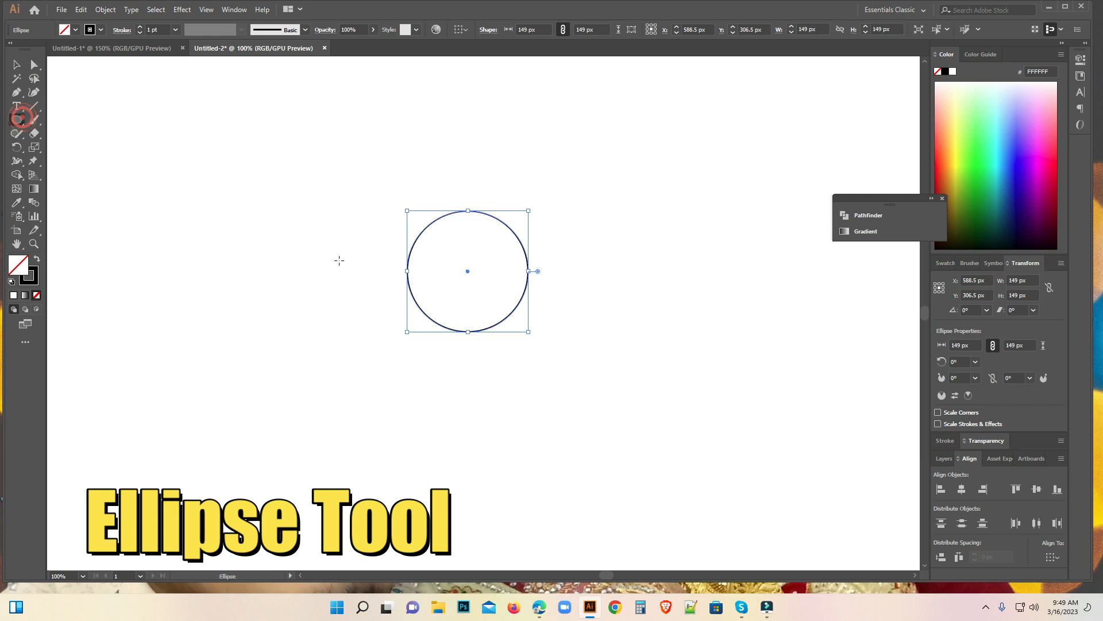
left_click(481, 256)
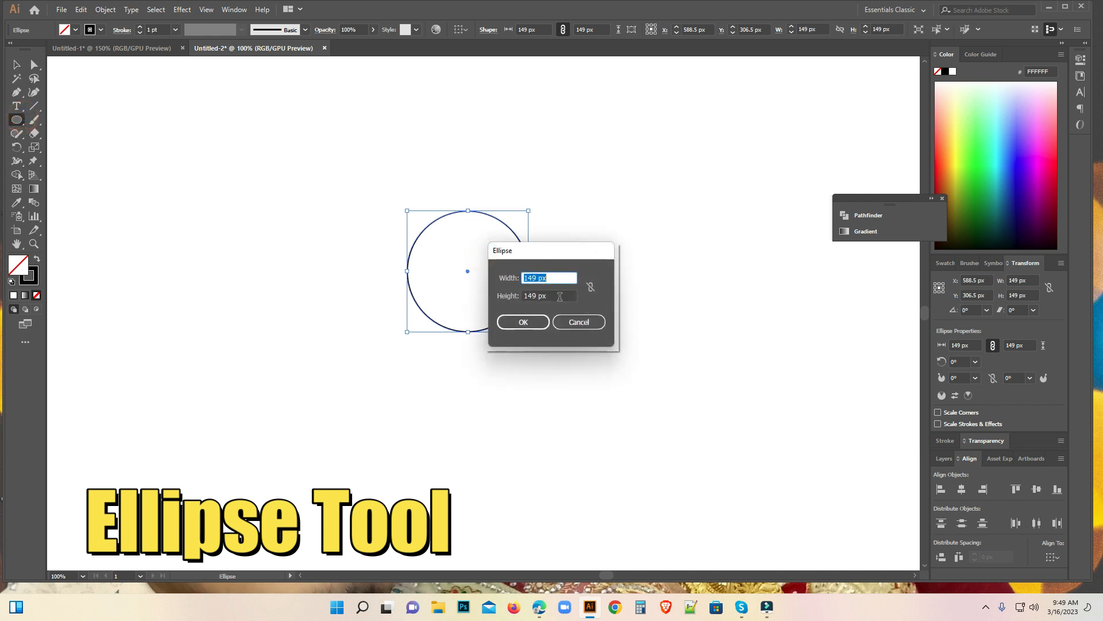
type("50")
double_click(536, 297)
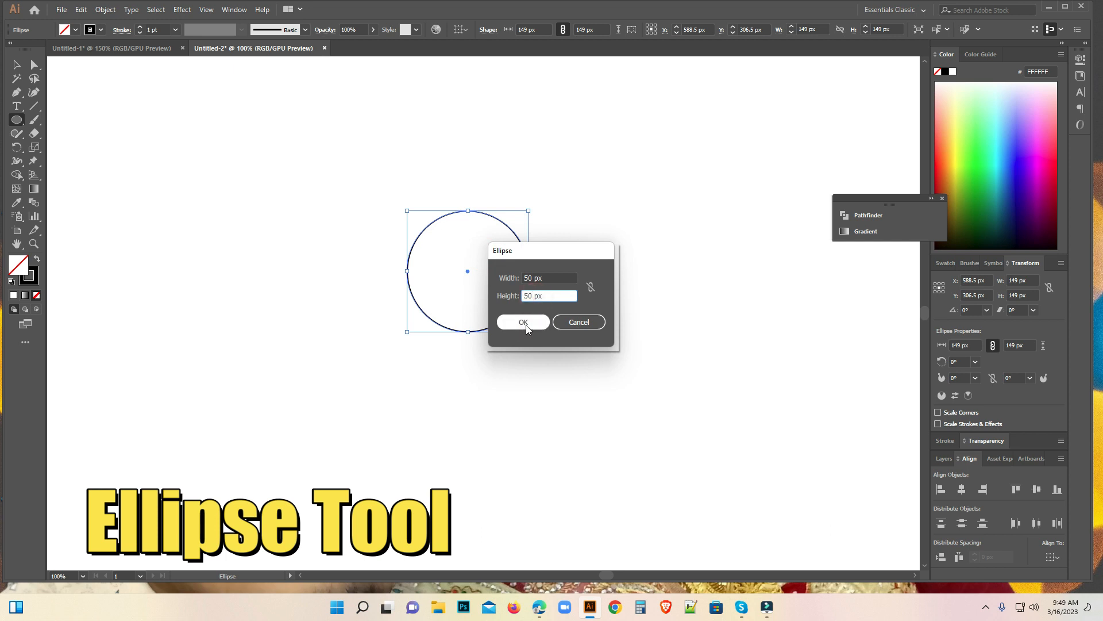
left_click(523, 322)
Select both circles and align their centers horizontally and vertically.
left_click(19, 65)
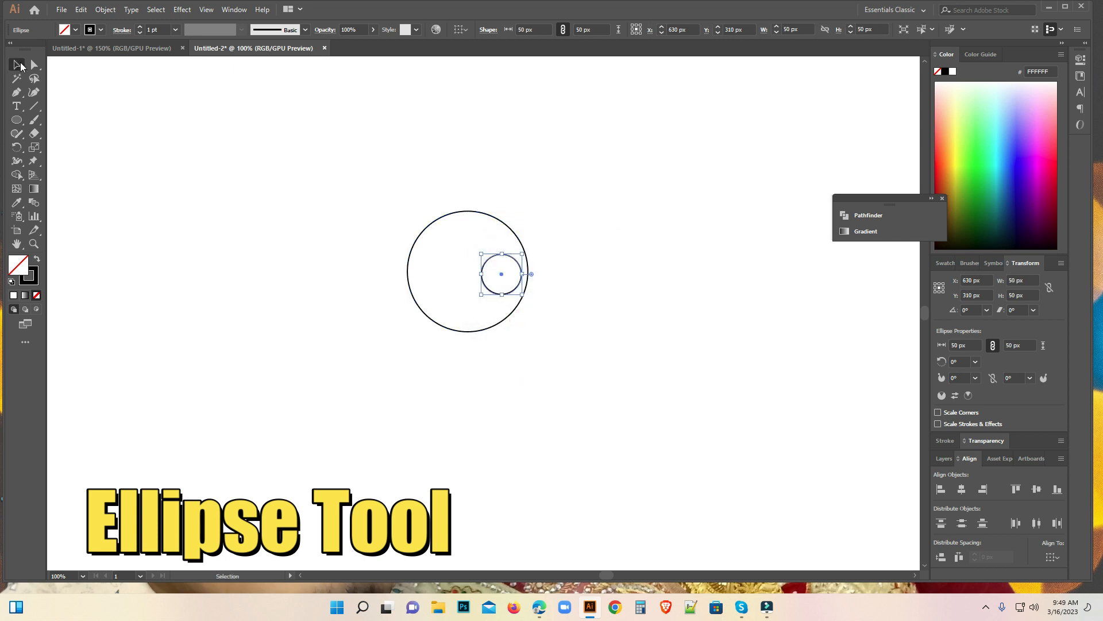
left_click_drag(226, 146, 598, 414)
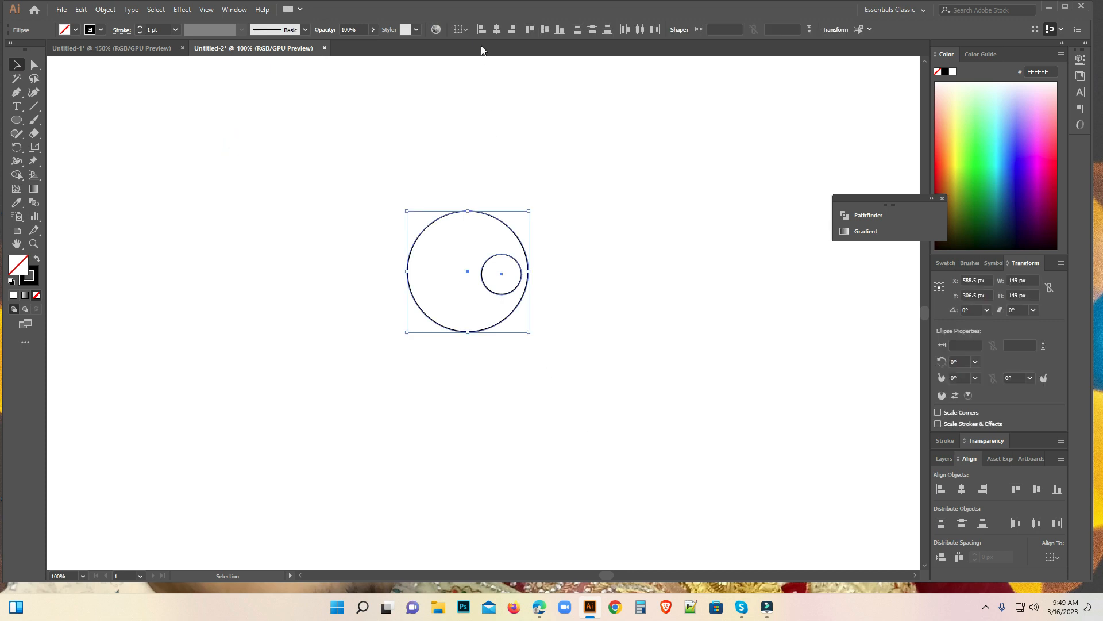
left_click(497, 29)
left_click(544, 29)
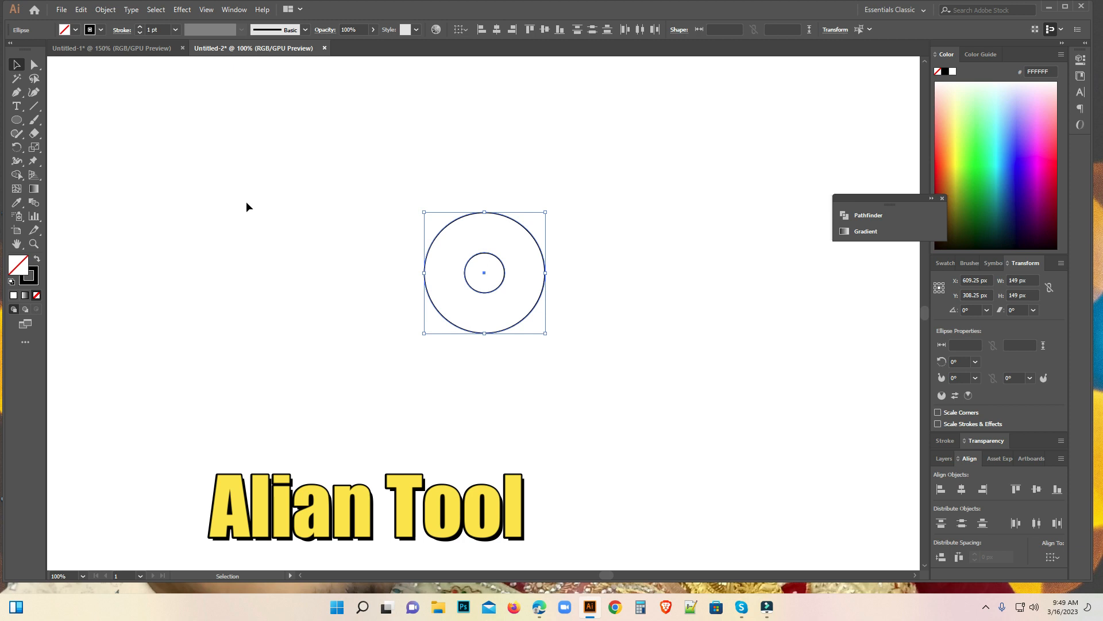
Move the two concentric circles together about 265 px left and slightly up.
left_click_drag(269, 140, 647, 414)
left_click_drag(485, 271, 268, 267)
key("a")
key("ctrl+z")
key("v")
left_click_drag(485, 270, 268, 261)
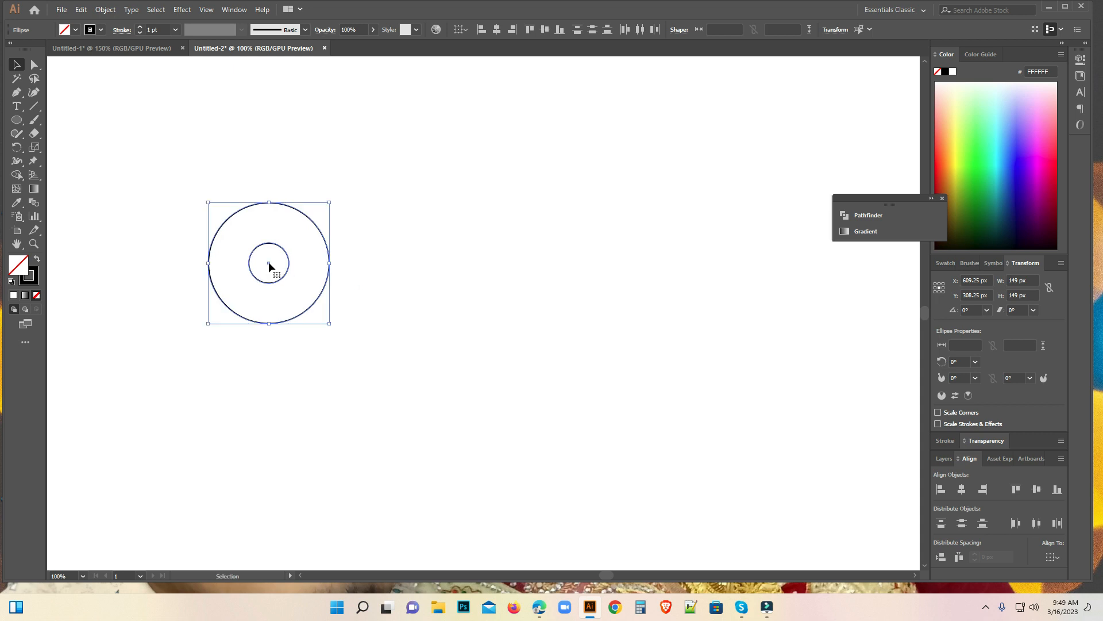
Duplicate the large circle and move the copy about 149 px right so it touches the original's right edge.
left_click(422, 350)
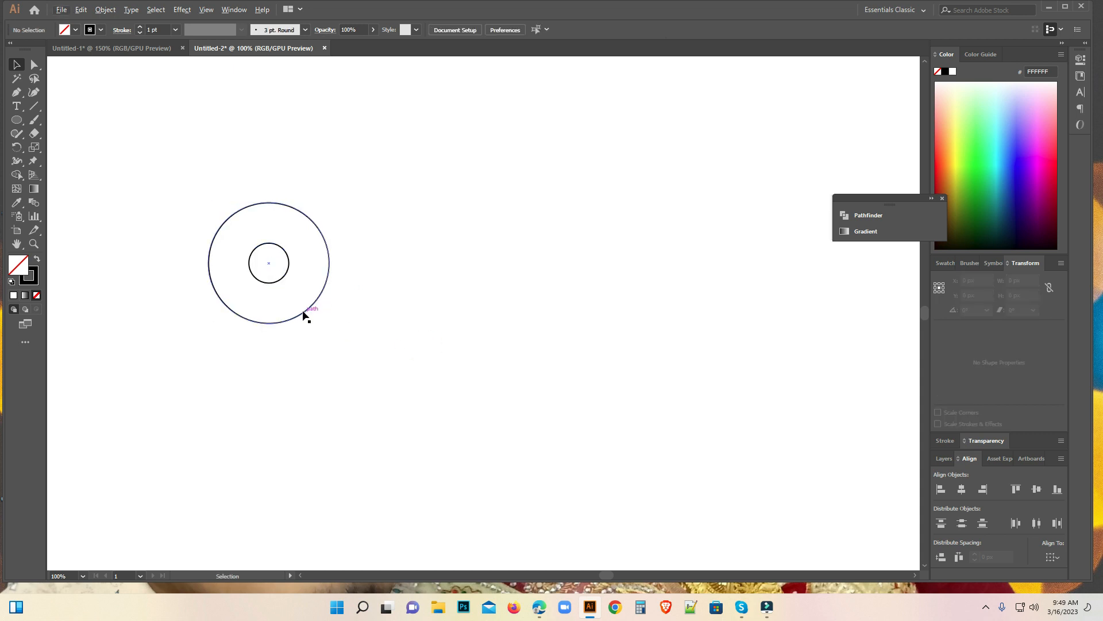
left_click(303, 313)
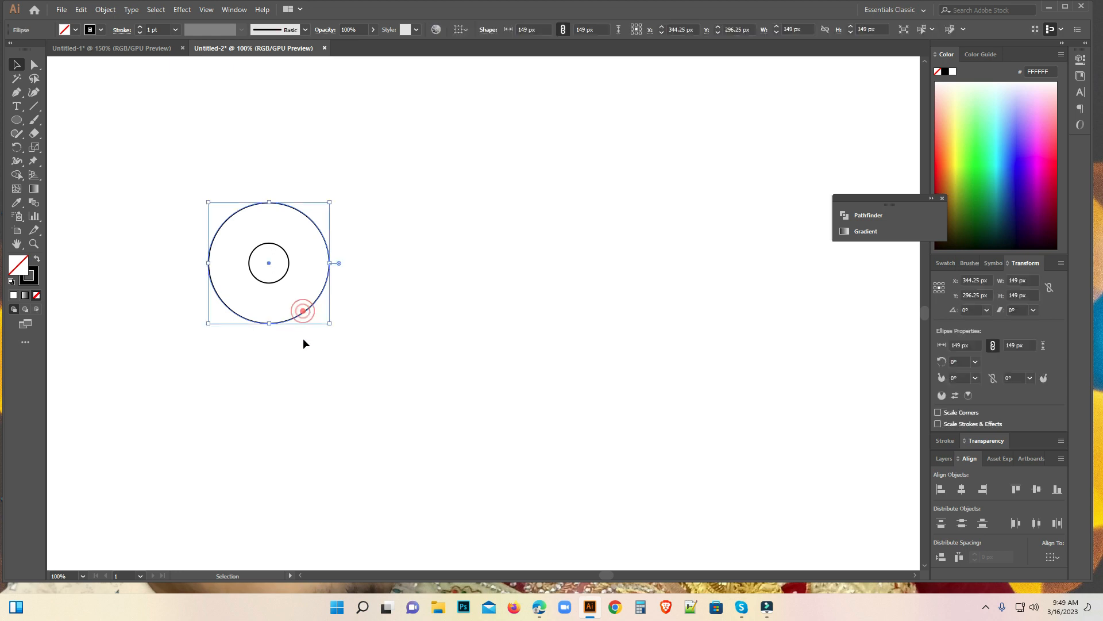
left_click(82, 11)
left_click(104, 67)
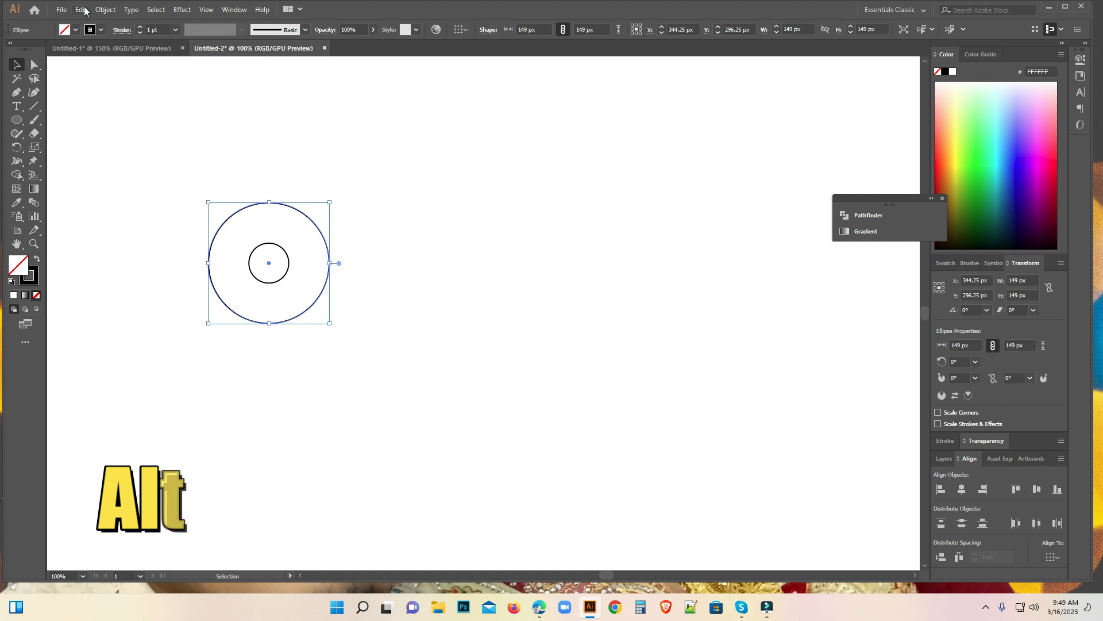
left_click(83, 10)
left_click(107, 91)
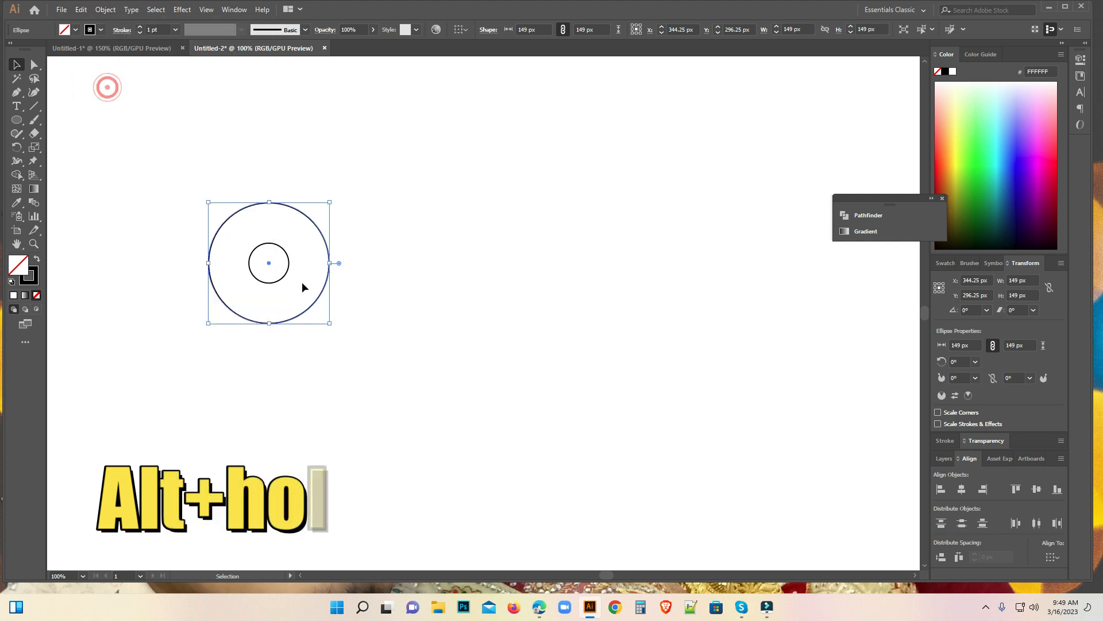
left_click_drag(323, 291, 446, 291)
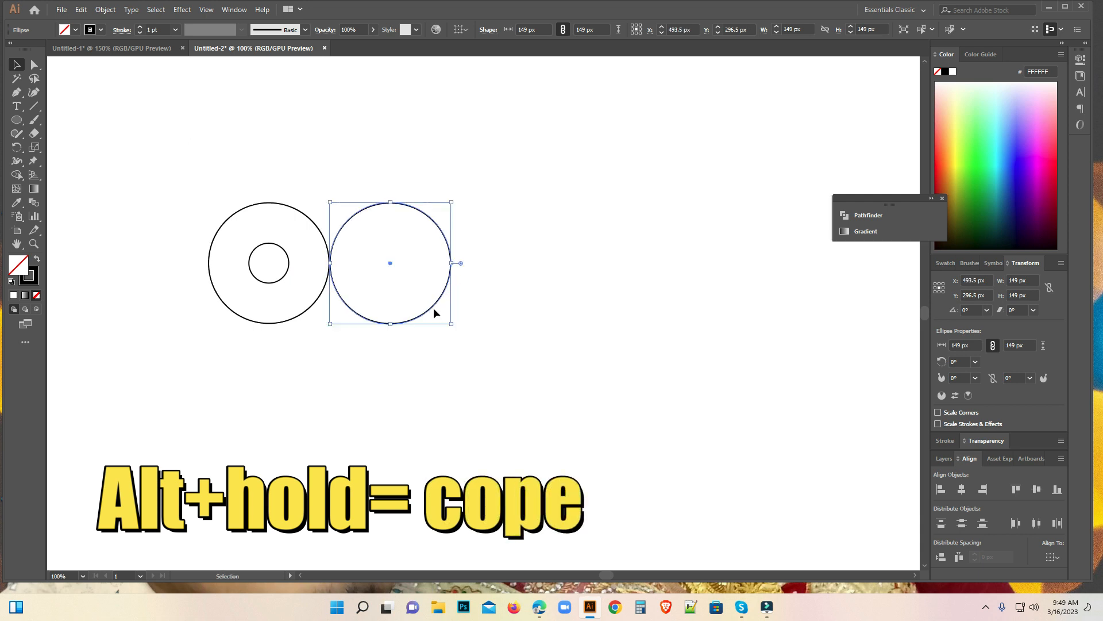
left_click(426, 352)
left_click_drag(422, 315, 341, 318)
left_click(351, 364)
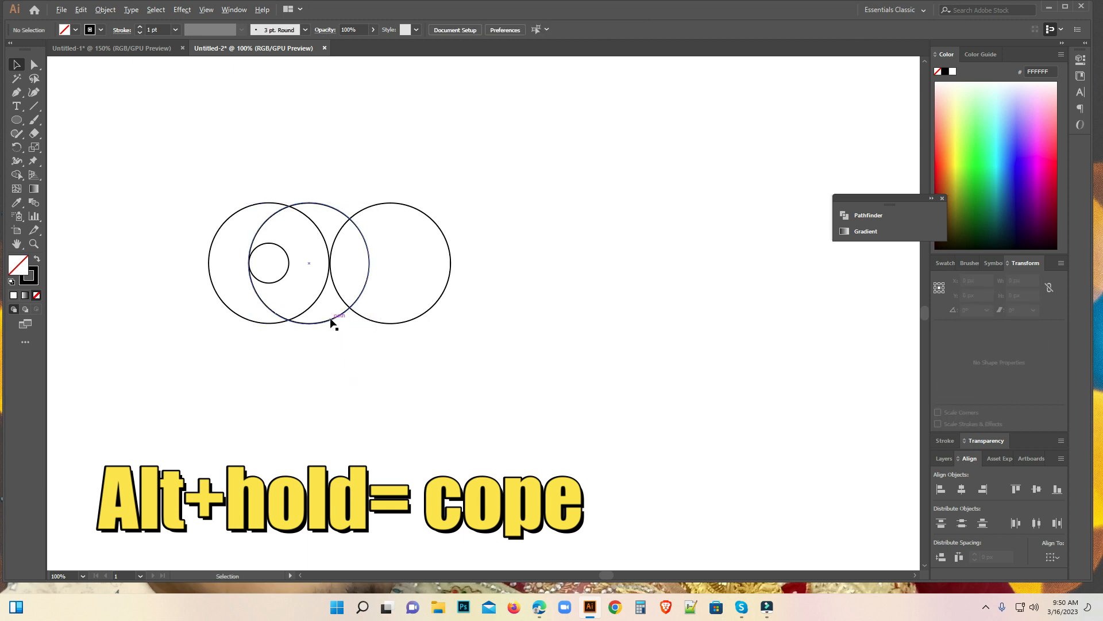
key("ctrl+z")
key("ctrl+z")
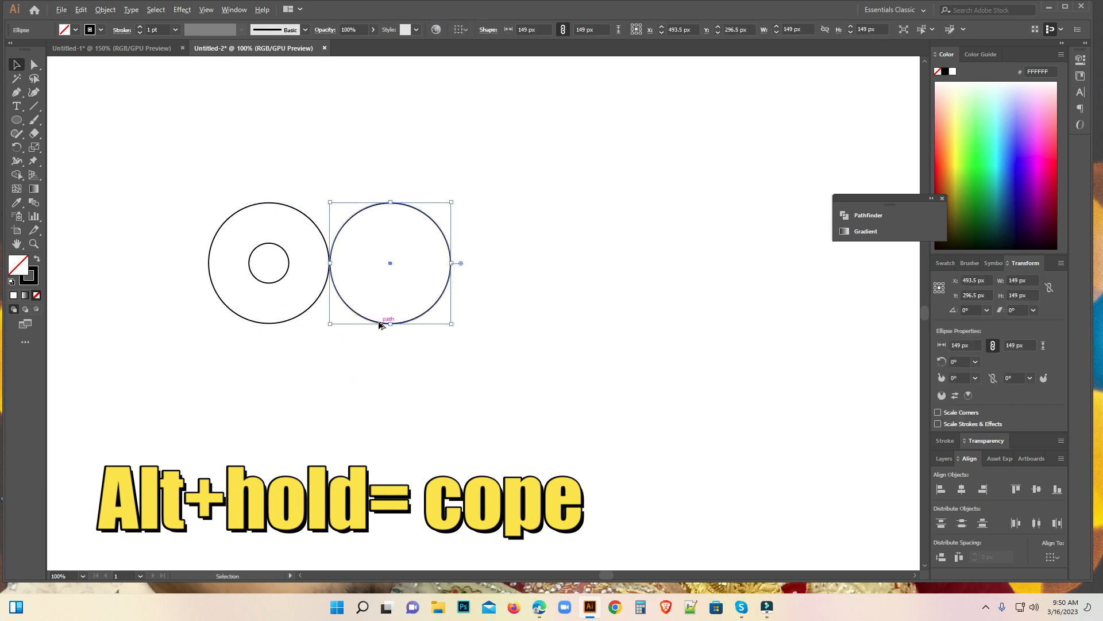
Add two overlapping copies of the rightmost large circle, placed 100 px and 50 px to its left.
left_click(499, 362)
left_click_drag(408, 323, 275, 317)
key("ctrl+z")
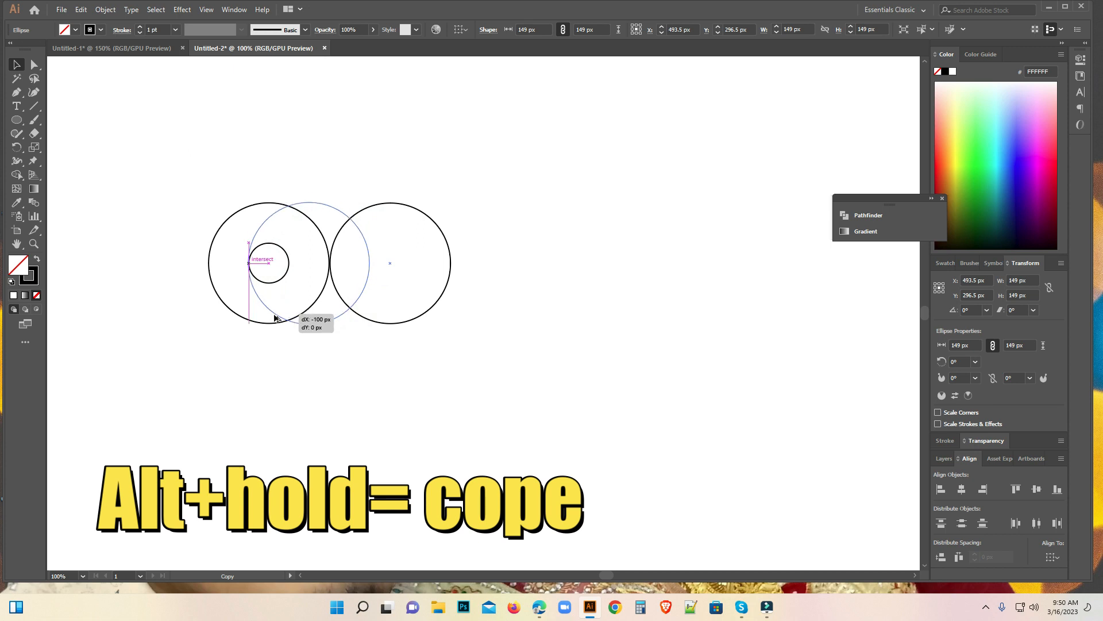
left_click_drag(275, 317, 275, 317)
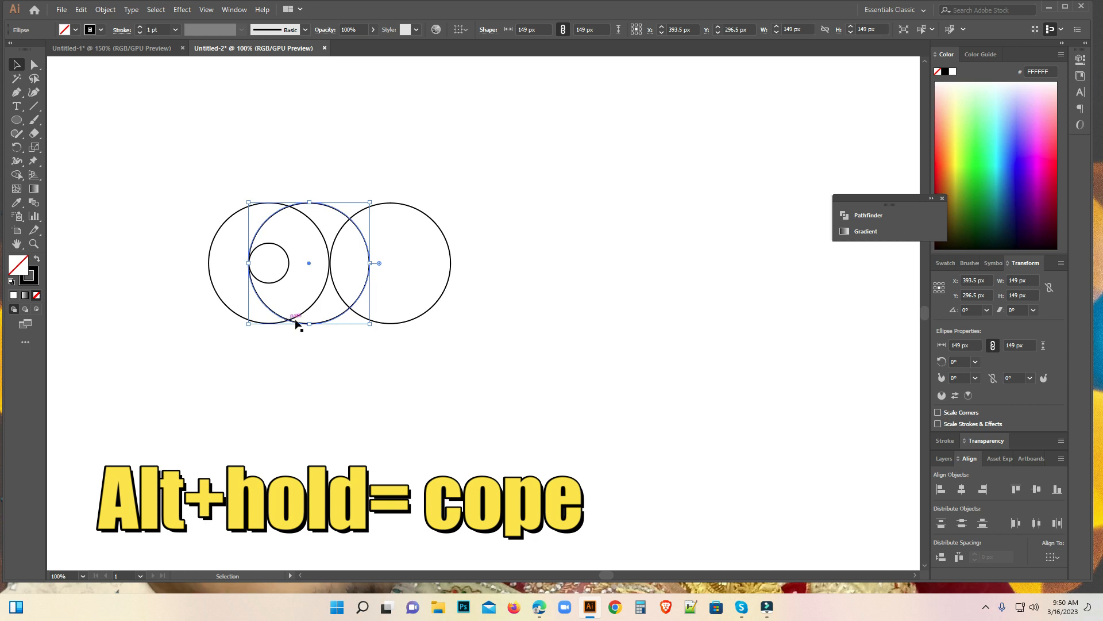
left_click(344, 368)
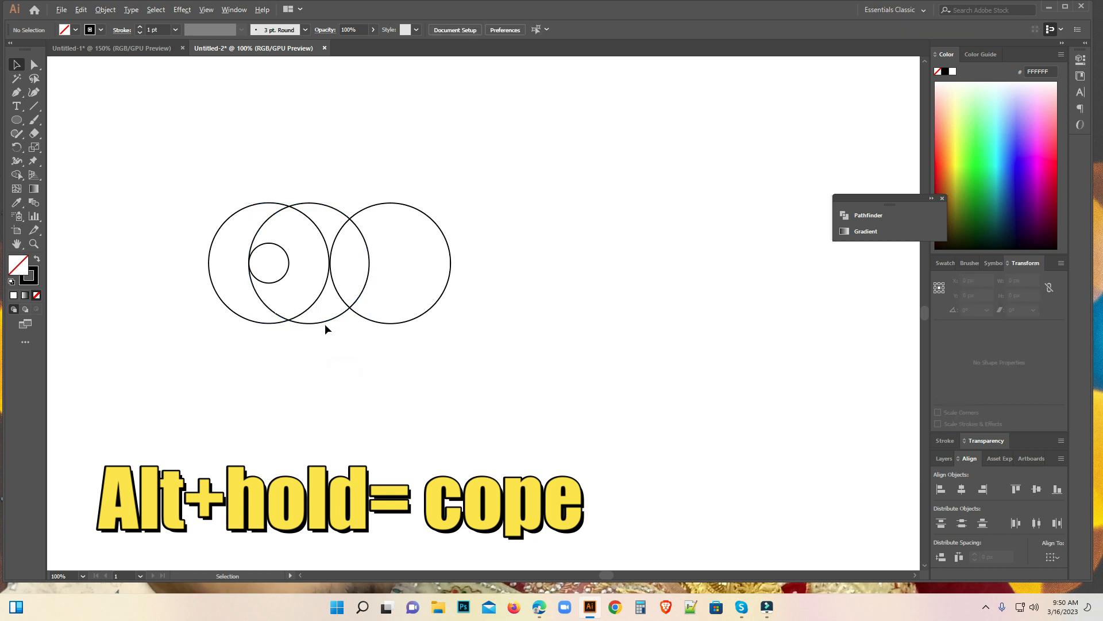
left_click_drag(325, 323, 364, 327)
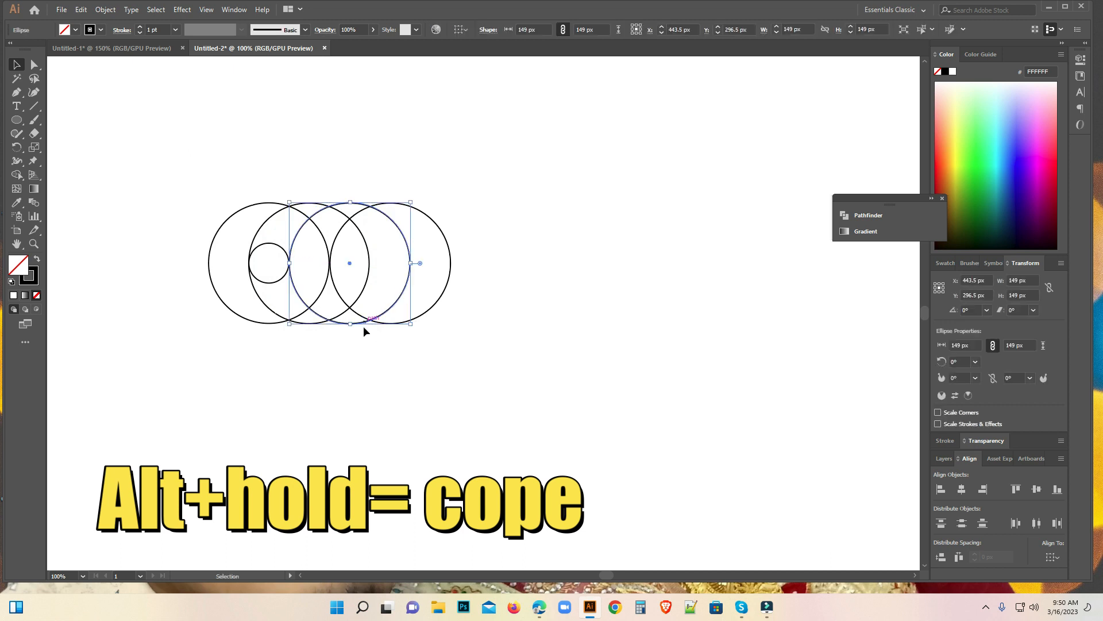
left_click(359, 350)
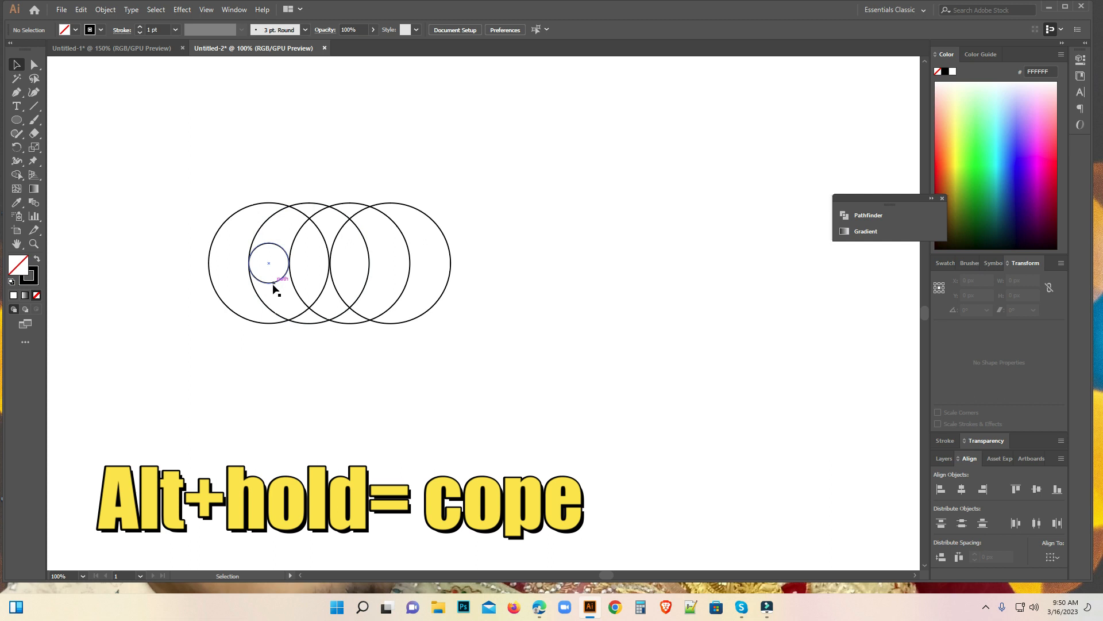
Duplicate the small circle into the center of the third large circle, and nudge the copy and the rightmost large circle slightly left.
left_click_drag(273, 289, 354, 288)
left_click(351, 372)
left_click(340, 301)
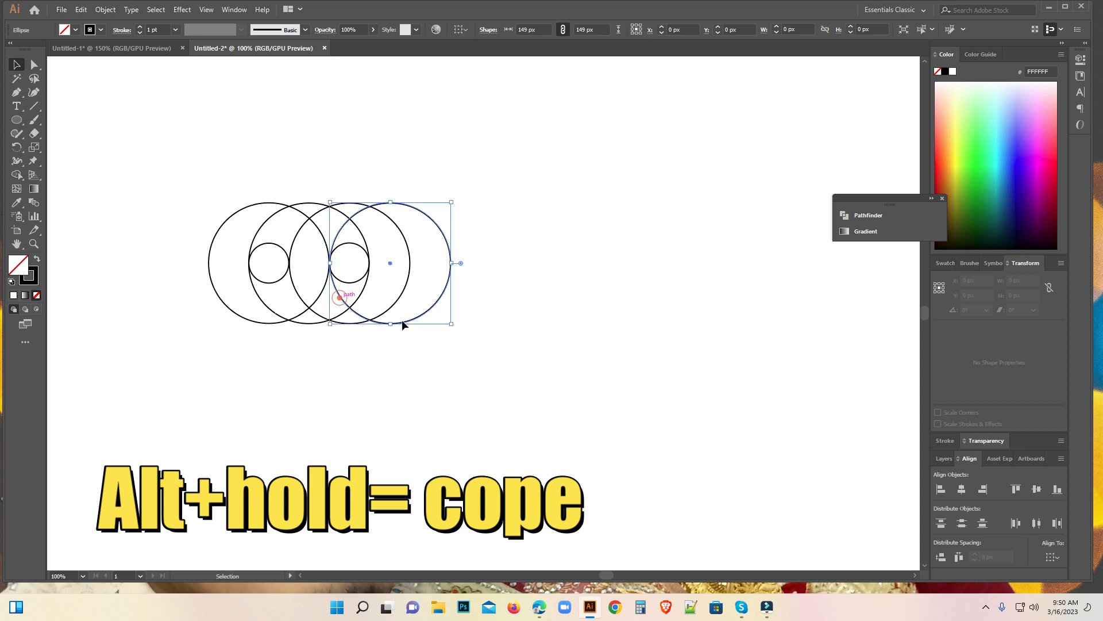
left_click(485, 396)
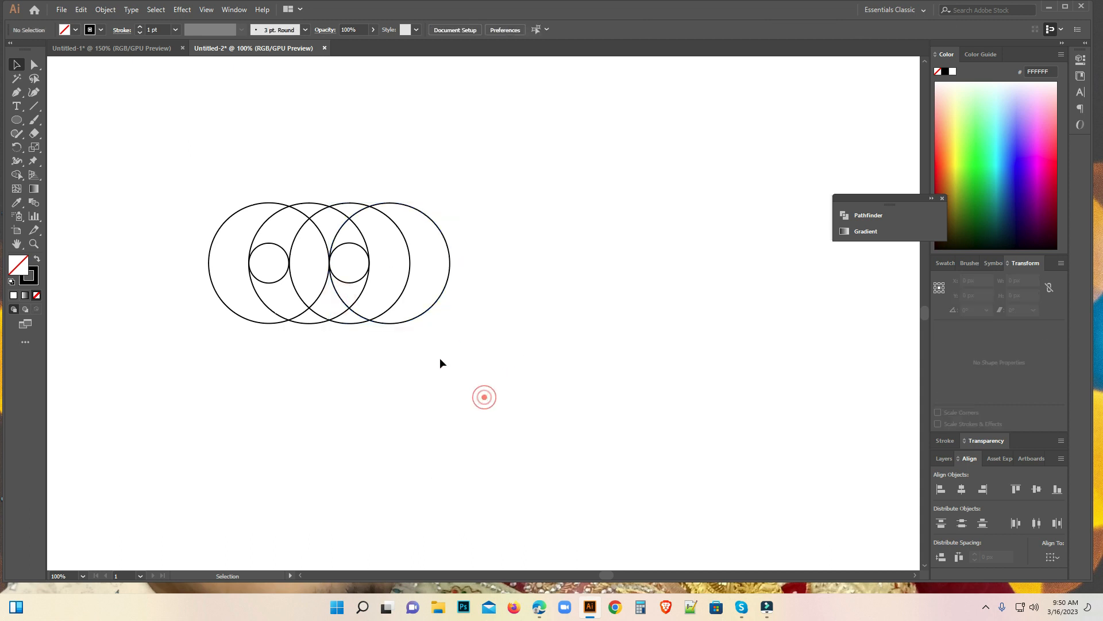
left_click(350, 281)
left_click(458, 317)
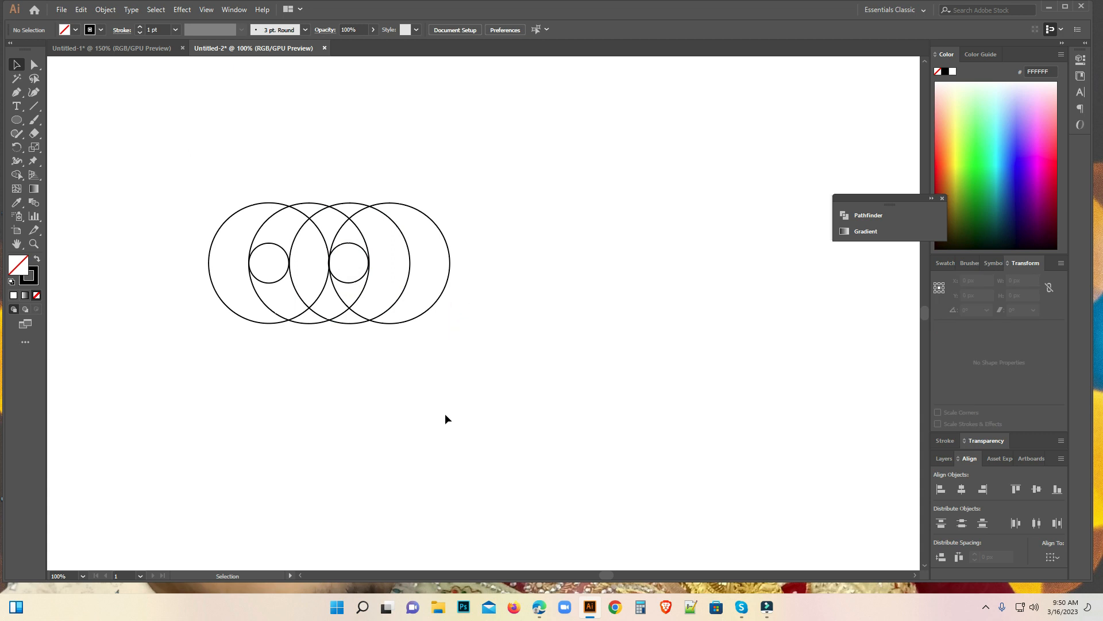
Check the circles in Outline mode, nudge the right small circle slightly right, and return to the normal preview.
left_click_drag(178, 176, 721, 464)
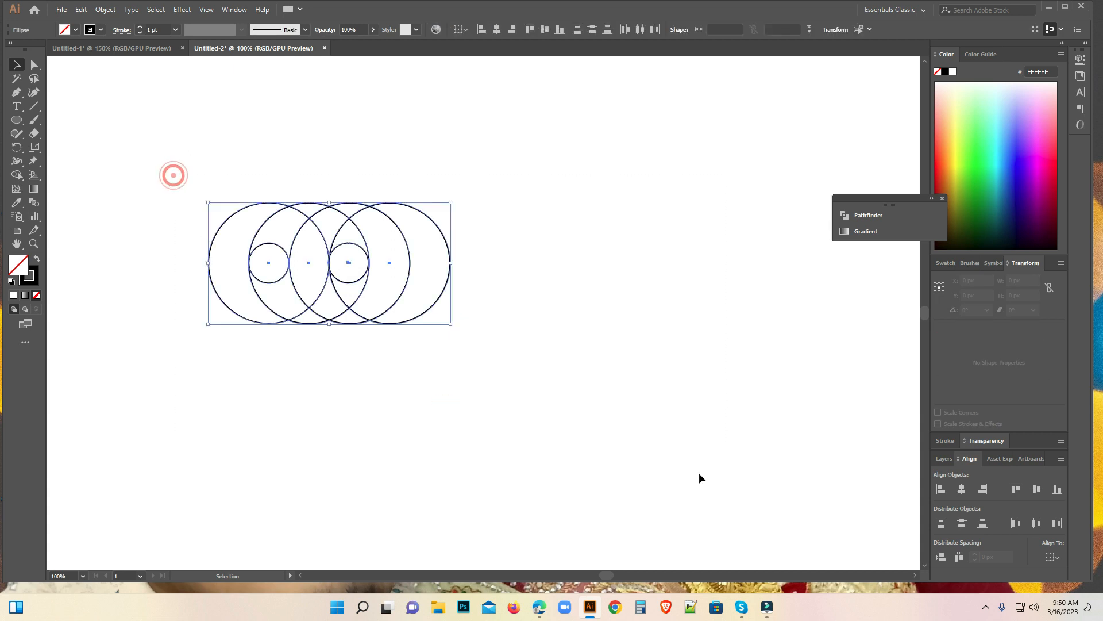
key("ctrl+y")
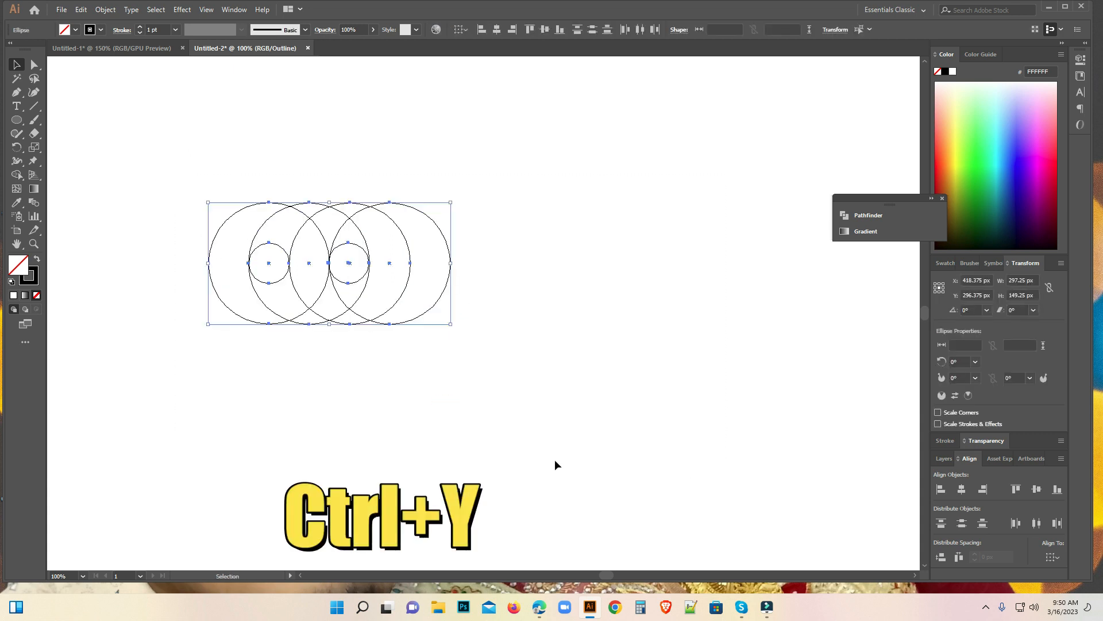
left_click(540, 452)
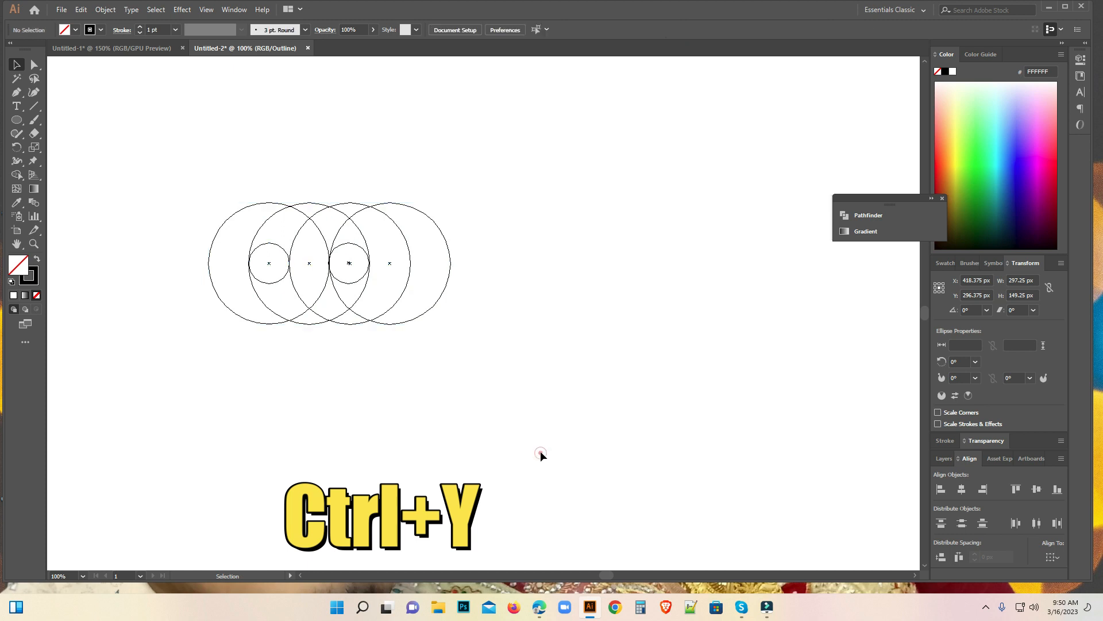
left_click(346, 281)
key("Right")
left_click(434, 362)
left_click_drag(133, 139, 713, 488)
key("ctrl+y")
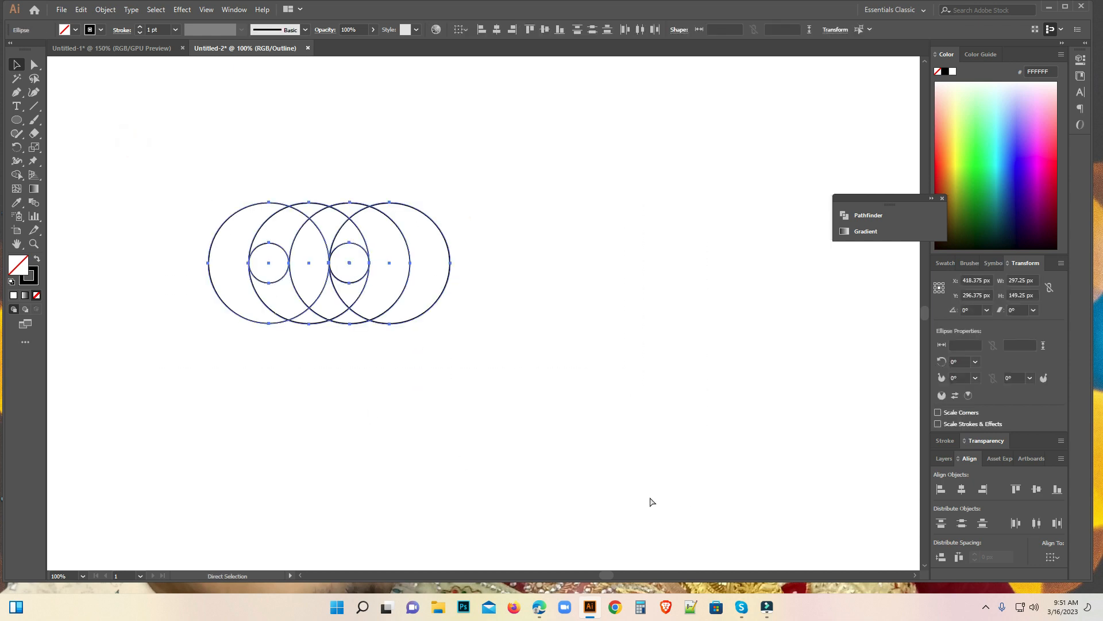
left_click(458, 369)
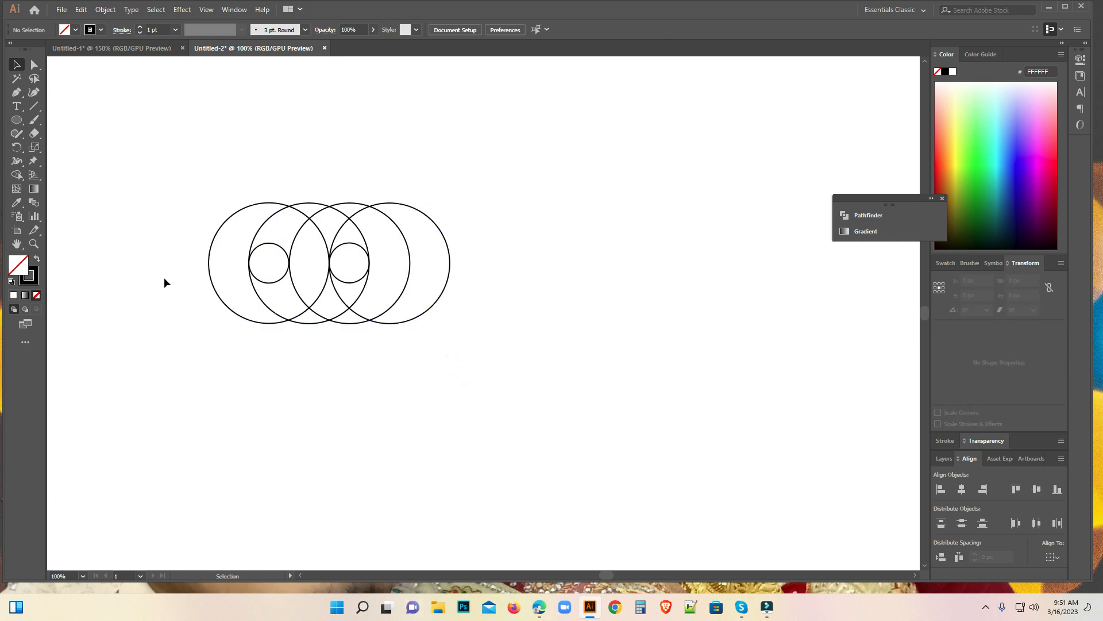
Create a 149 px line at 90° with the Line Segment tool and place it against the leftmost circle's left edge.
left_click(33, 106)
left_click(161, 124)
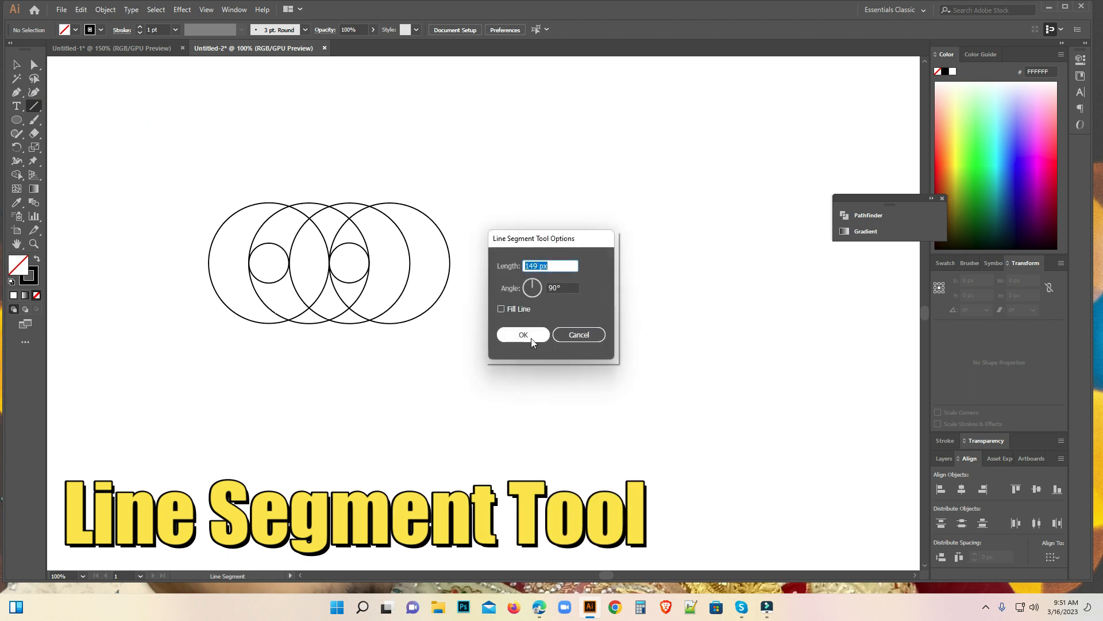
left_click(524, 335)
left_click(16, 66)
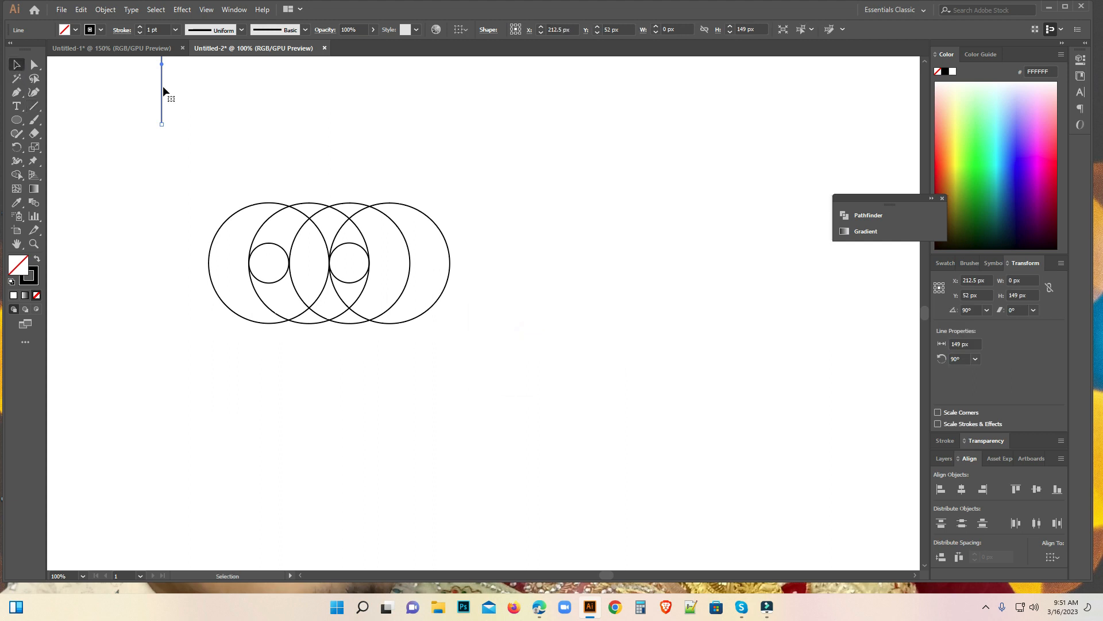
left_click_drag(163, 68, 209, 264)
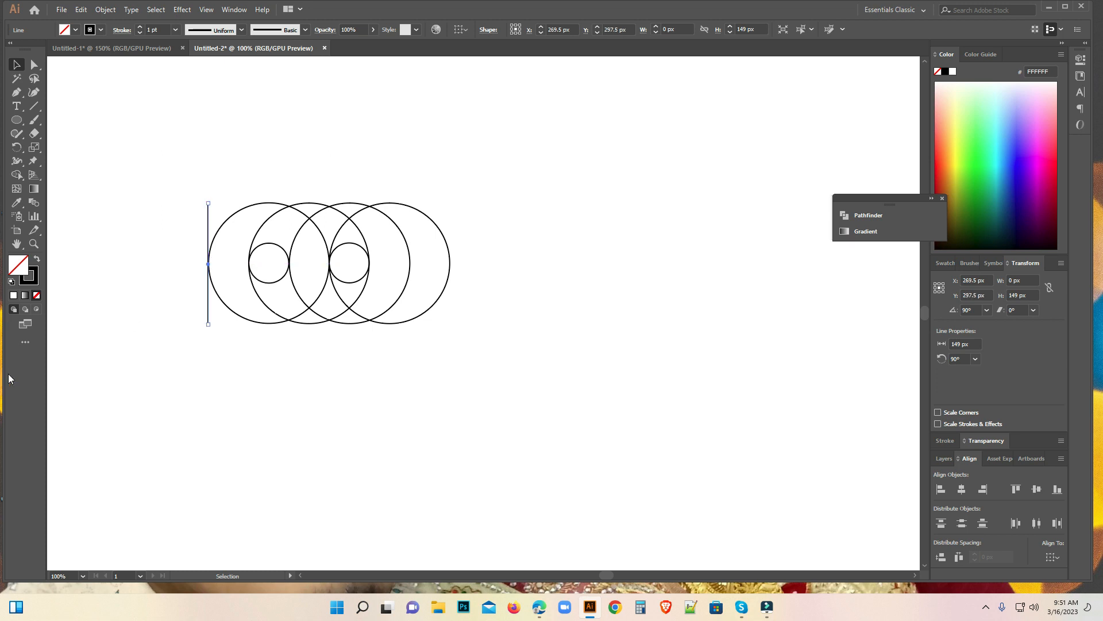
Duplicate the vertical line five times to the right, placing the copies about 50 px apart along the circle edges.
left_click(206, 394)
left_click(370, 410, "ctrl")
left_click_drag(399, 281, 333, 441)
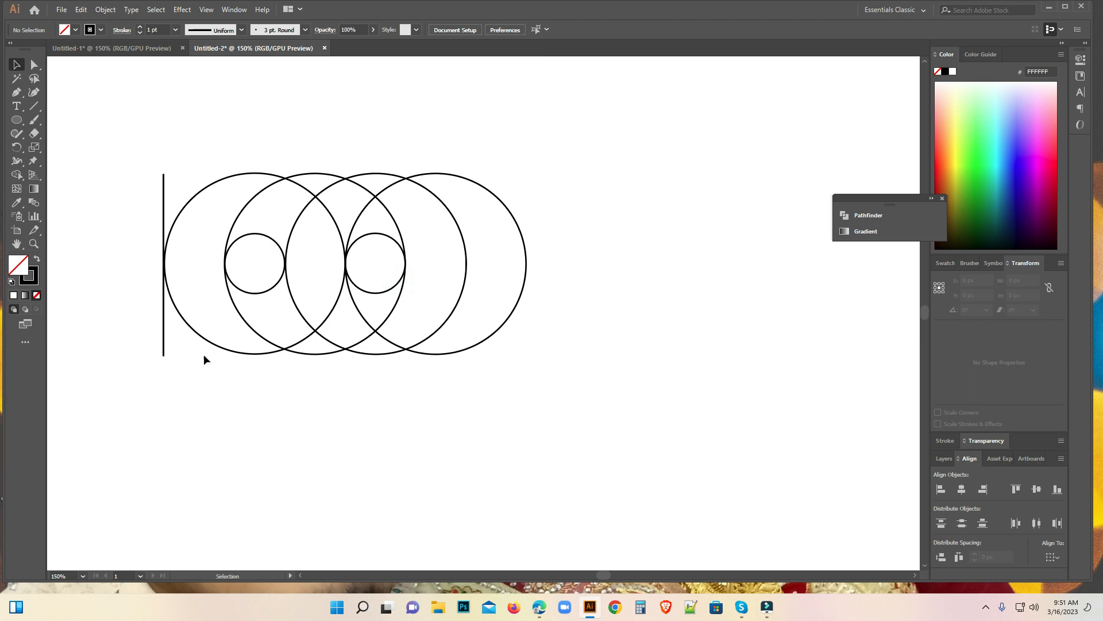
left_click_drag(163, 312, 409, 308)
left_click(219, 382)
left_click(302, 424)
left_click(343, 412)
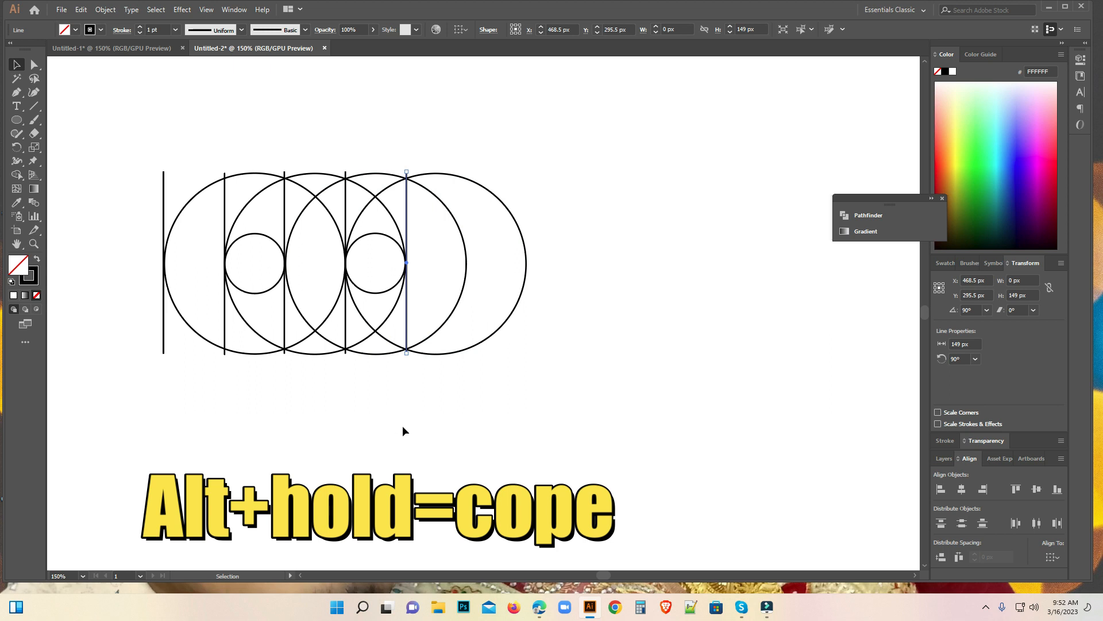
left_click(402, 426)
left_click_drag(407, 309, 467, 314)
left_click(407, 438)
Join the first two vertical lines at their upper and lower ends with the Pen tool to form a closed rectangle.
left_click(14, 95)
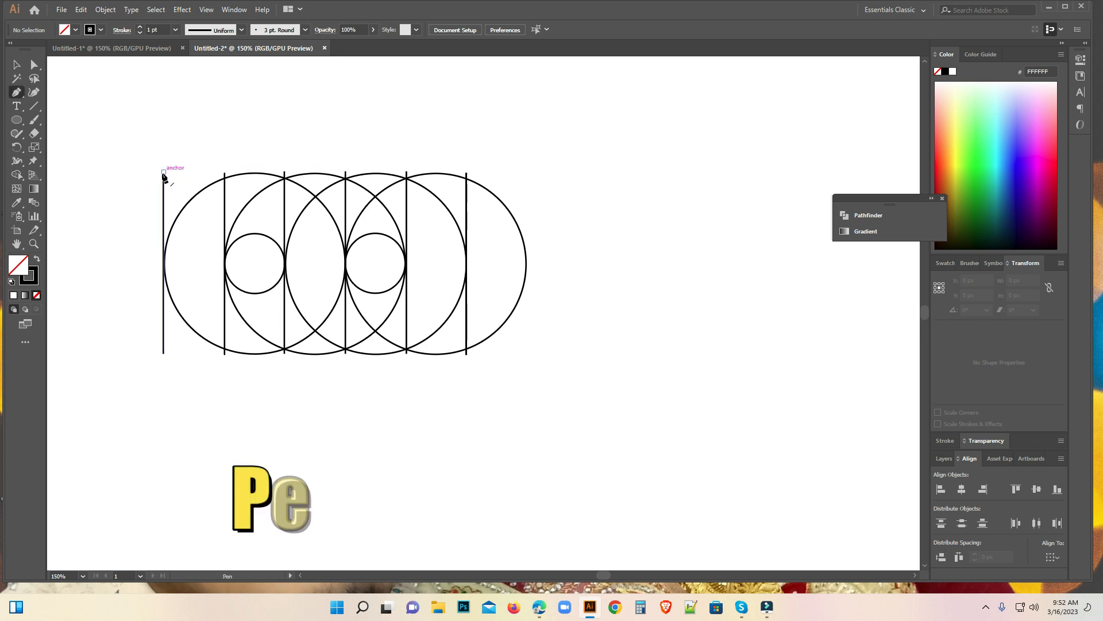
left_click(164, 173)
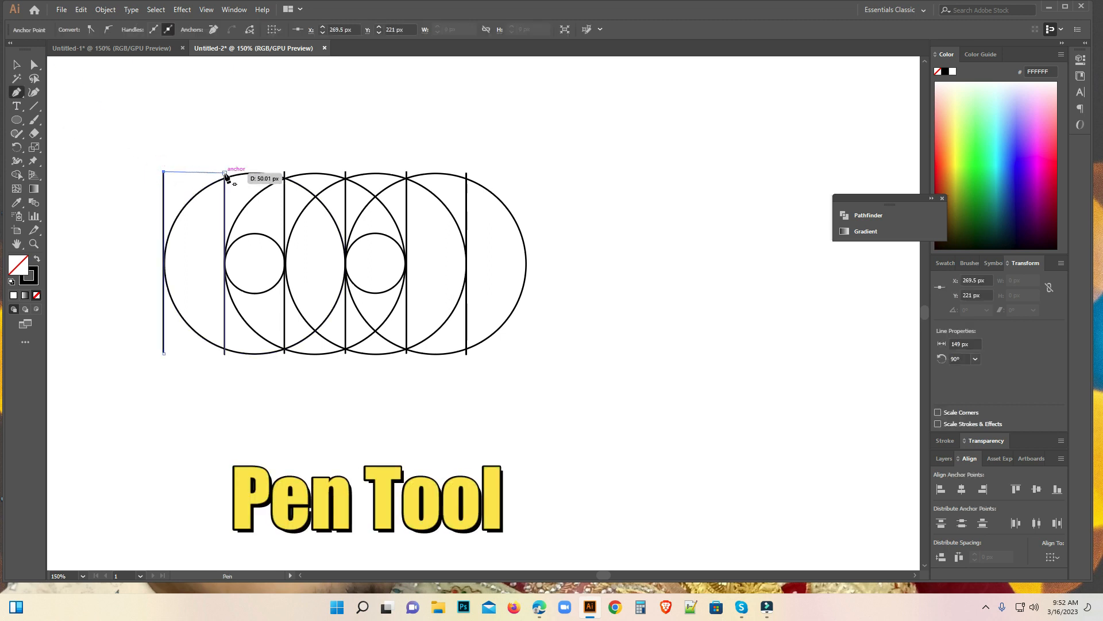
left_click(225, 173)
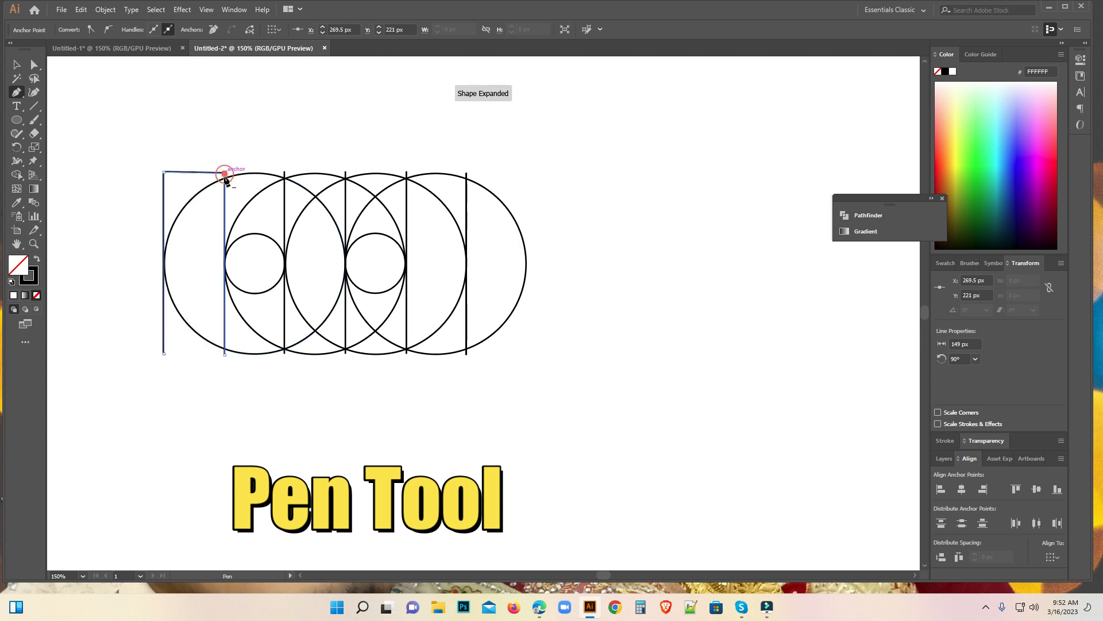
left_click(164, 353)
left_click(225, 353)
Connect the lower ends of the third and fourth vertical lines, and of the fifth and sixth, with the Pen tool.
left_click(285, 353)
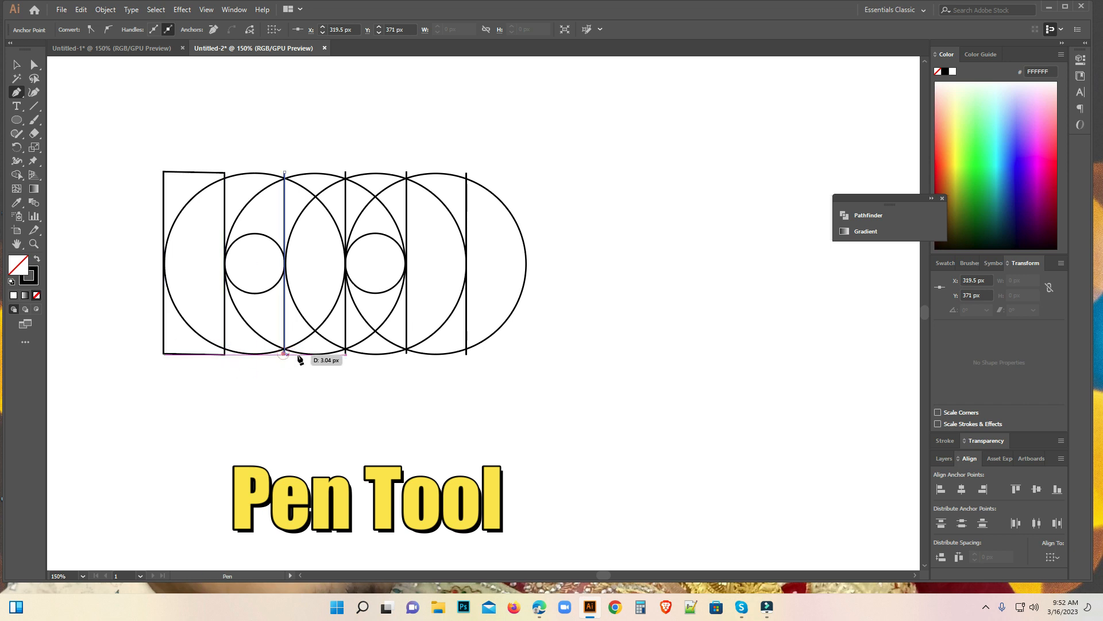
left_click(345, 353)
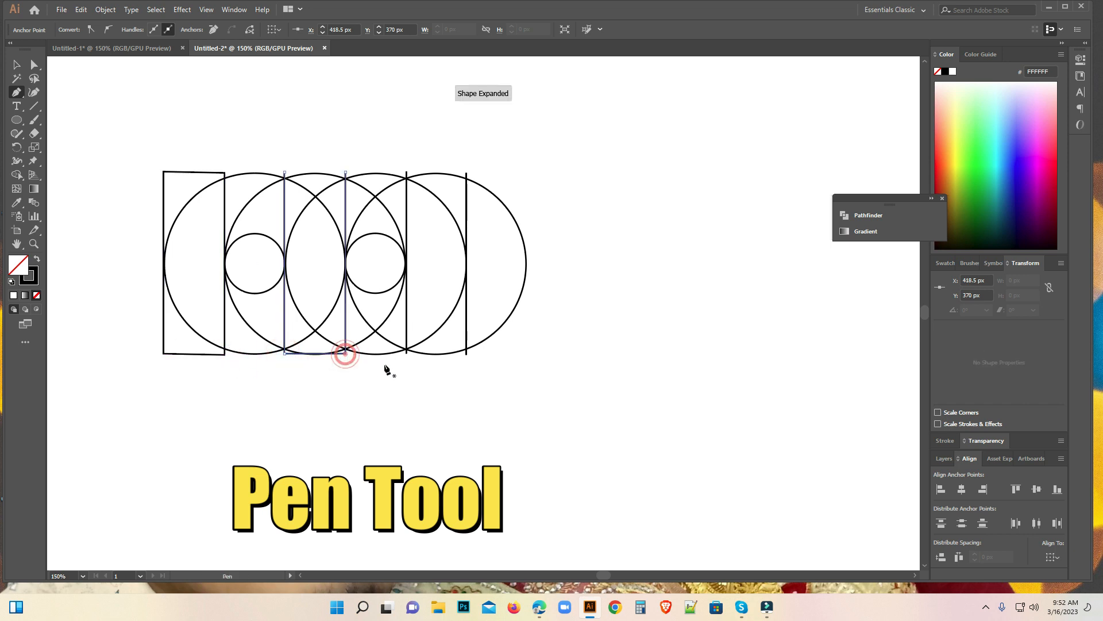
left_click(407, 353)
left_click(466, 354)
left_click(466, 353)
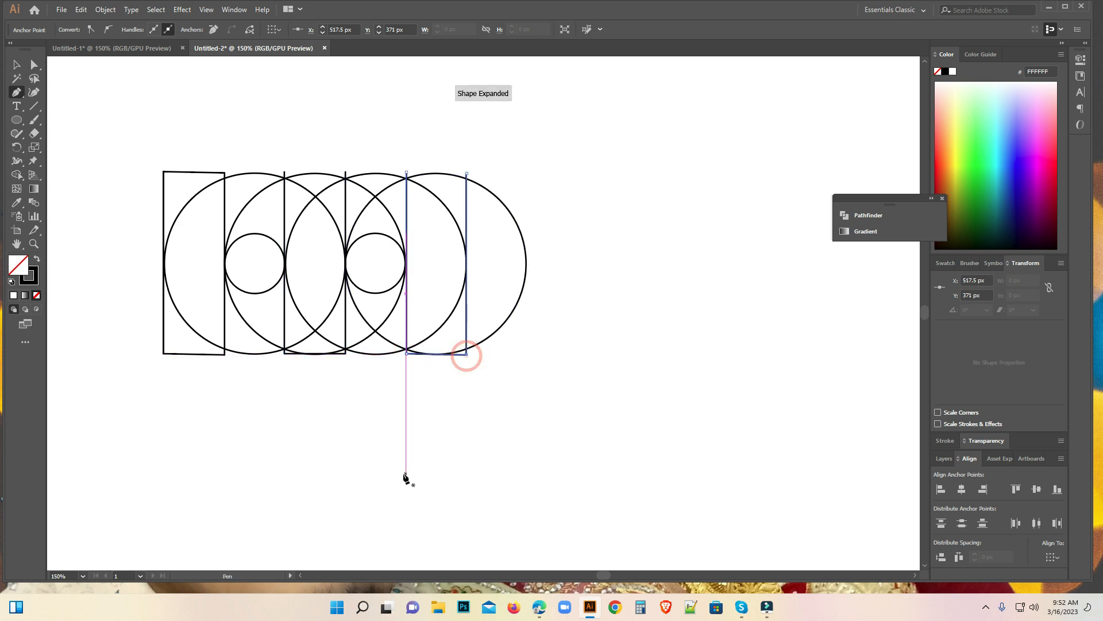
left_click(18, 67)
left_click_drag(113, 101, 650, 431)
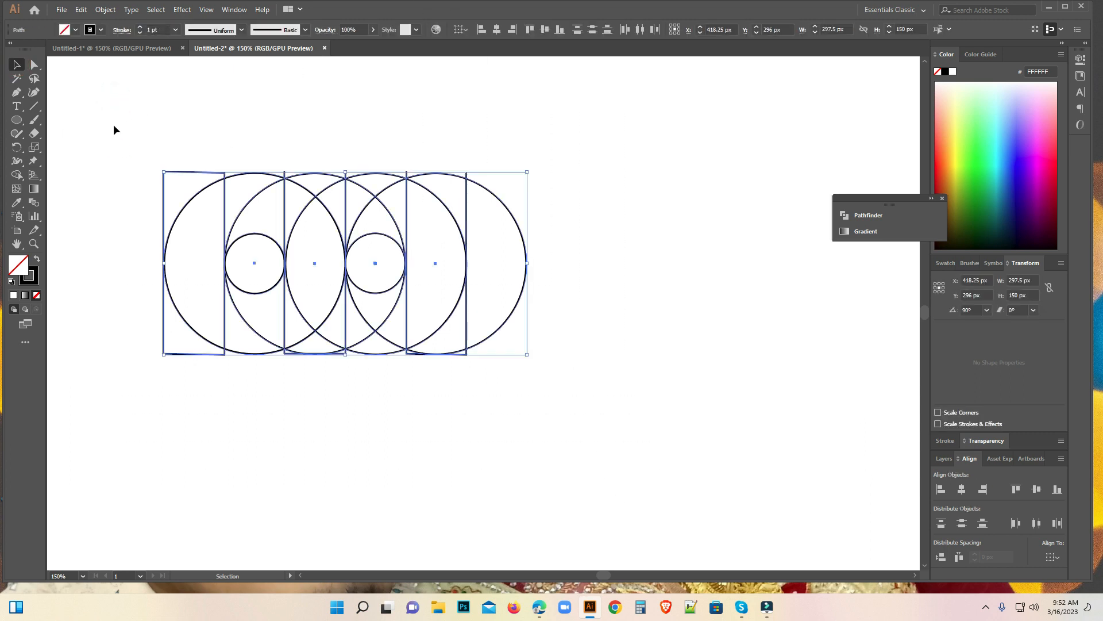
left_click(17, 175)
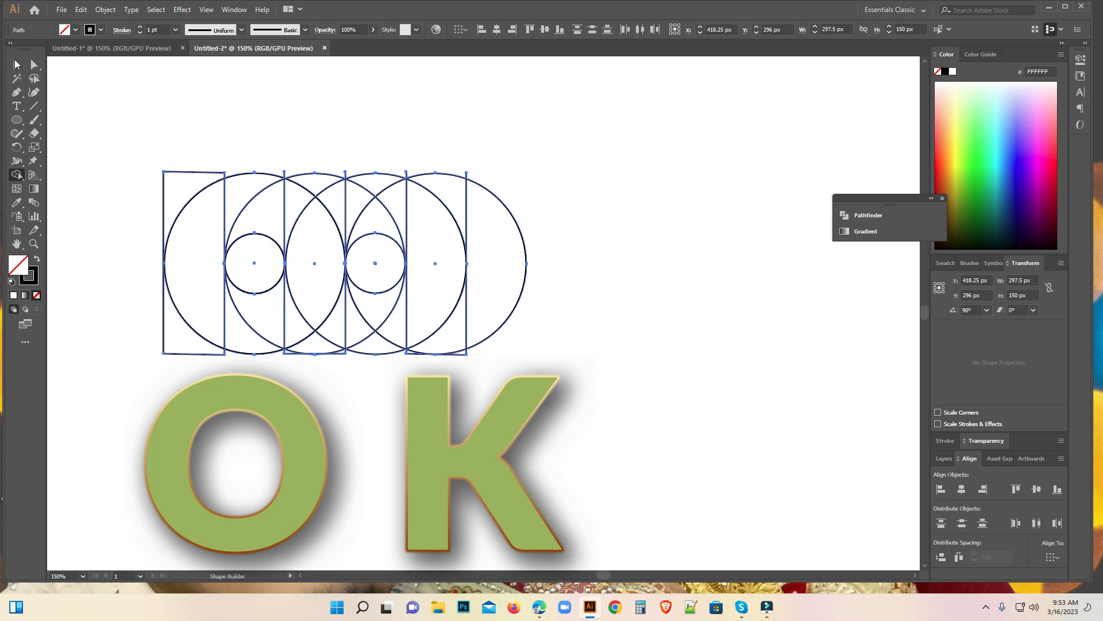
Nudge the leftmost rectangle 1 px to the right so it meets the first circle's edge.
left_click(17, 64)
left_click(78, 213)
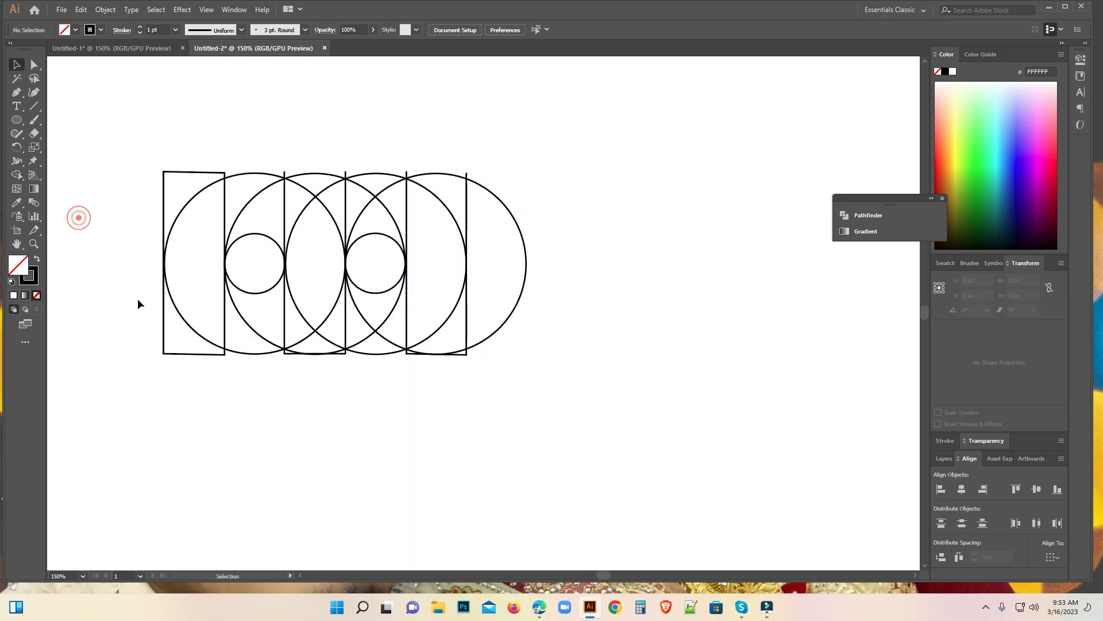
left_click(166, 345)
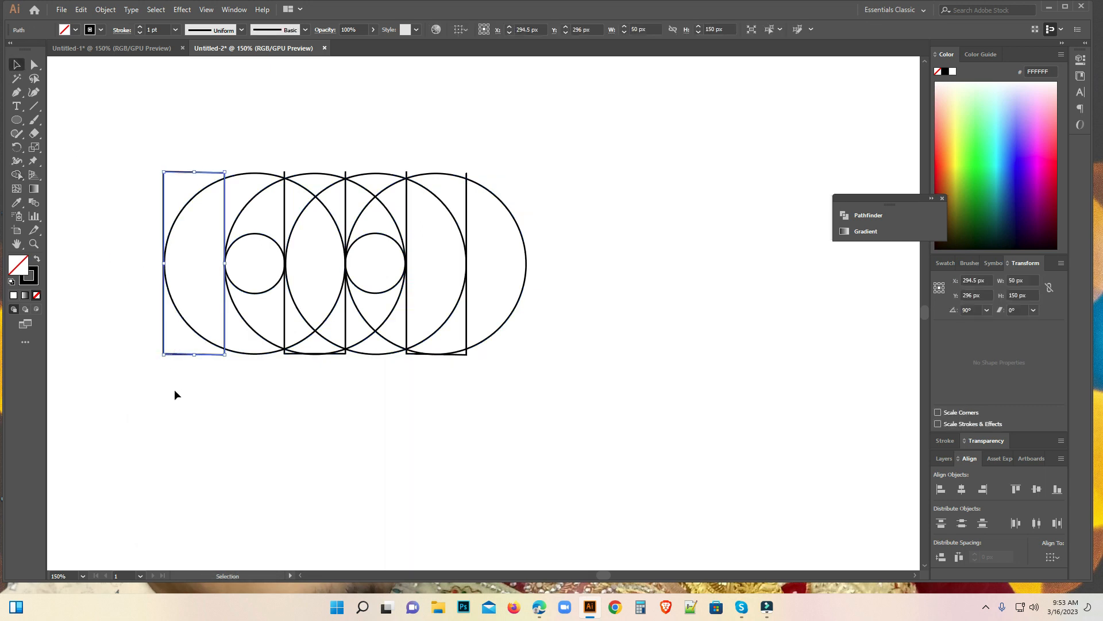
key("Right")
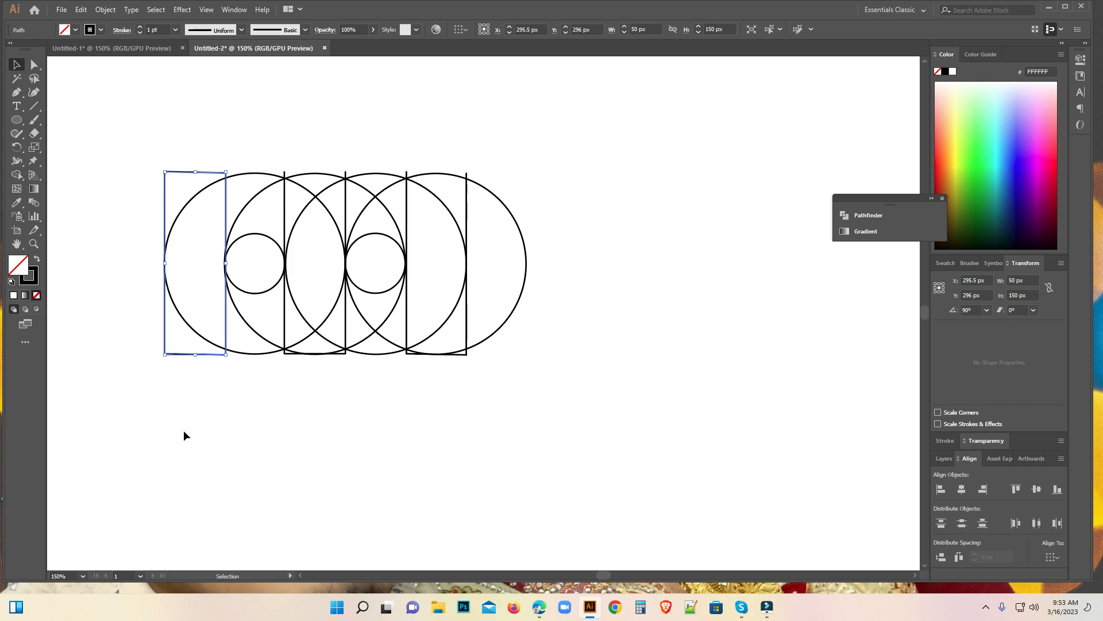
left_click(184, 430)
left_click_drag(119, 129, 638, 416)
left_click(16, 172)
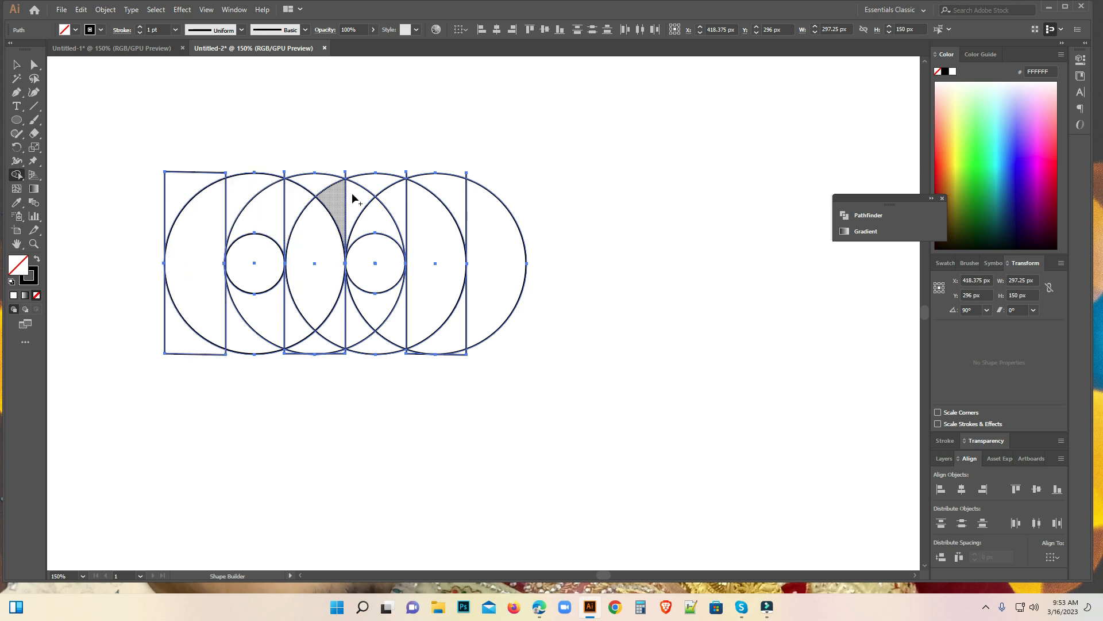
left_click(15, 67)
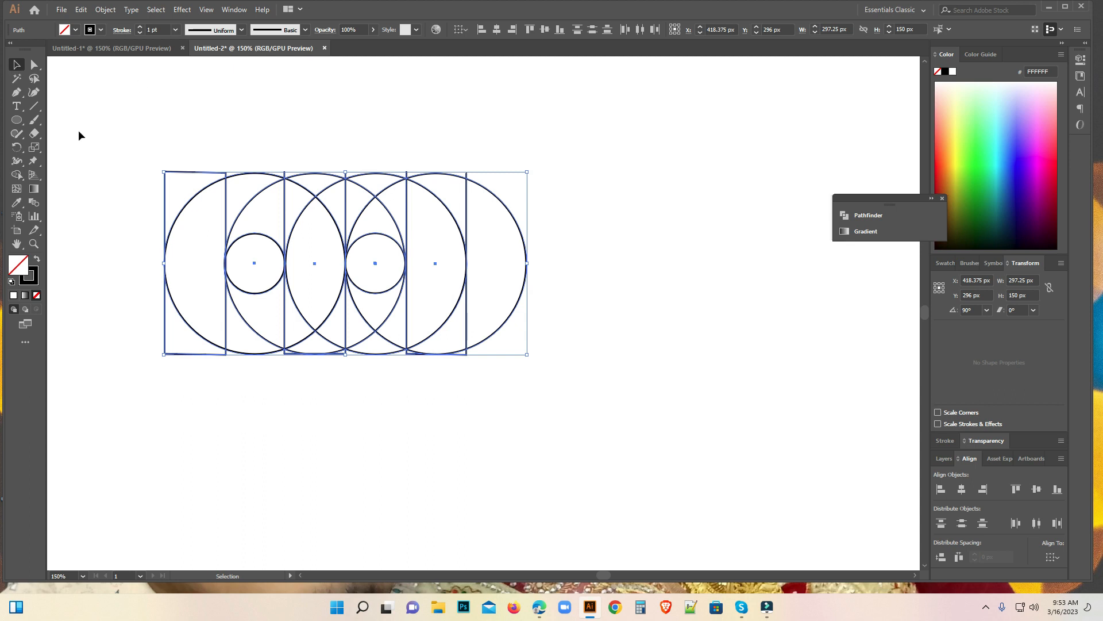
Select all the artwork for the Shape Builder tool and set its stroke and fill to the white-to-black gradient.
left_click_drag(140, 131, 603, 342)
left_click(16, 176)
left_click(89, 30)
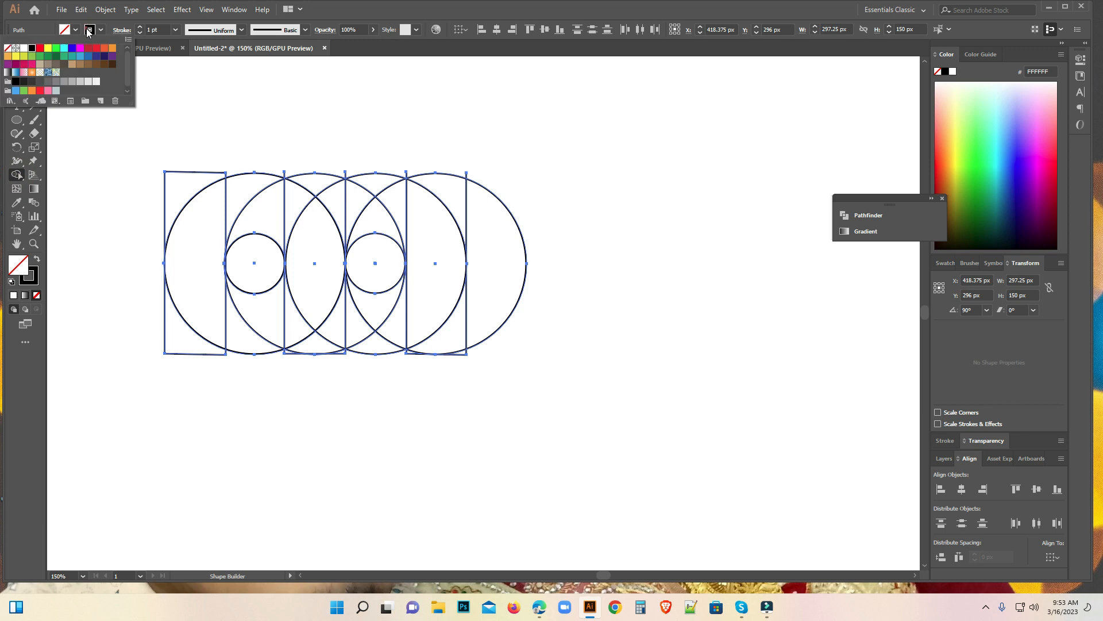
left_click(60, 213)
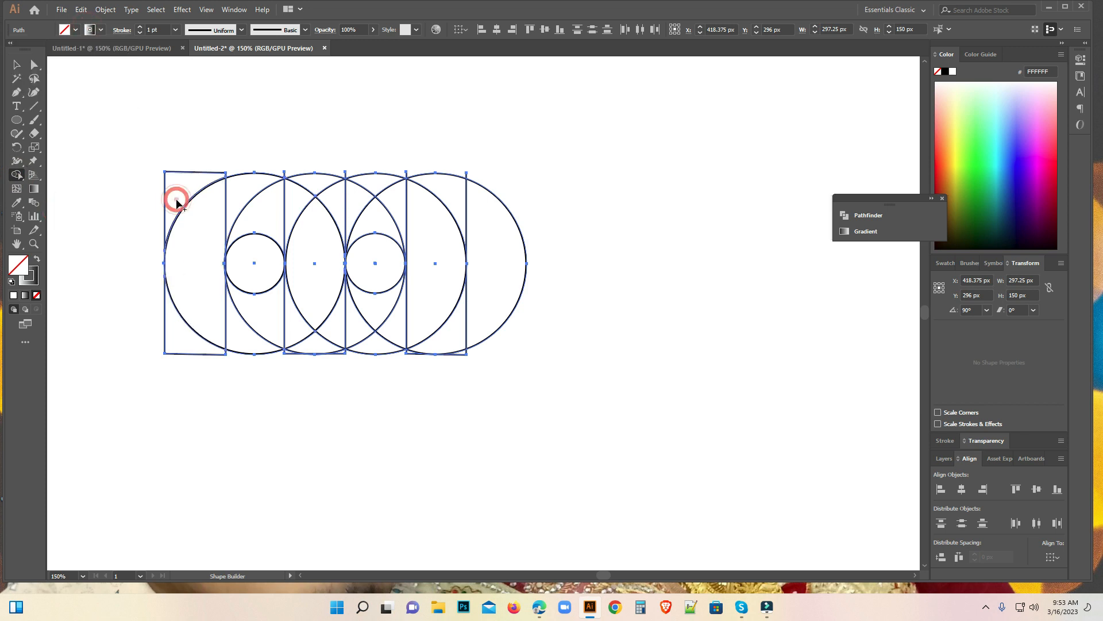
left_click(64, 30)
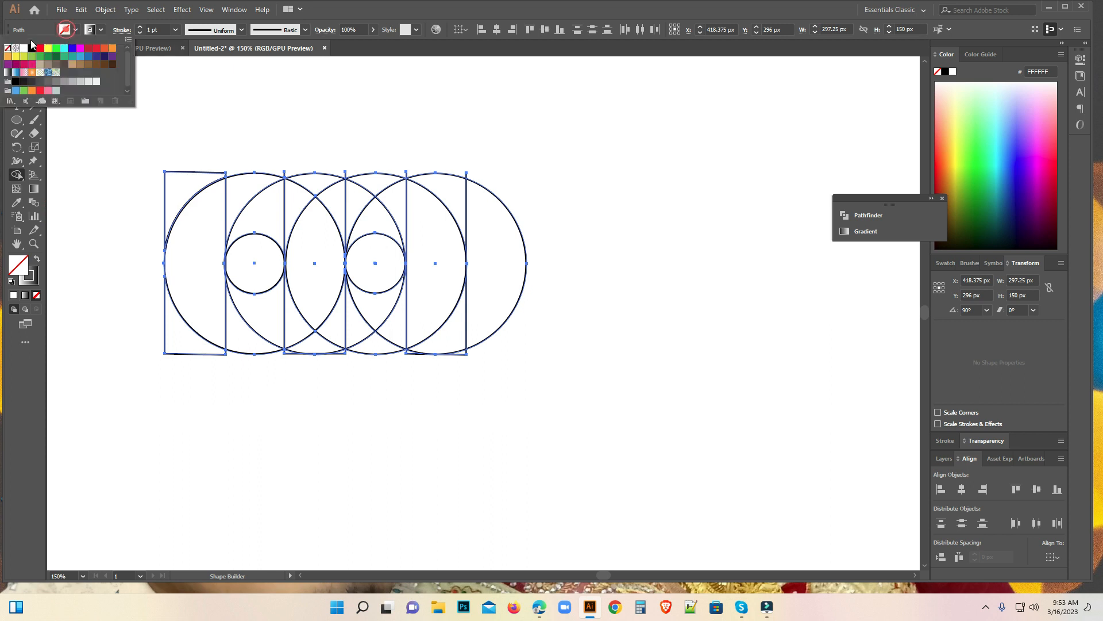
left_click(7, 73)
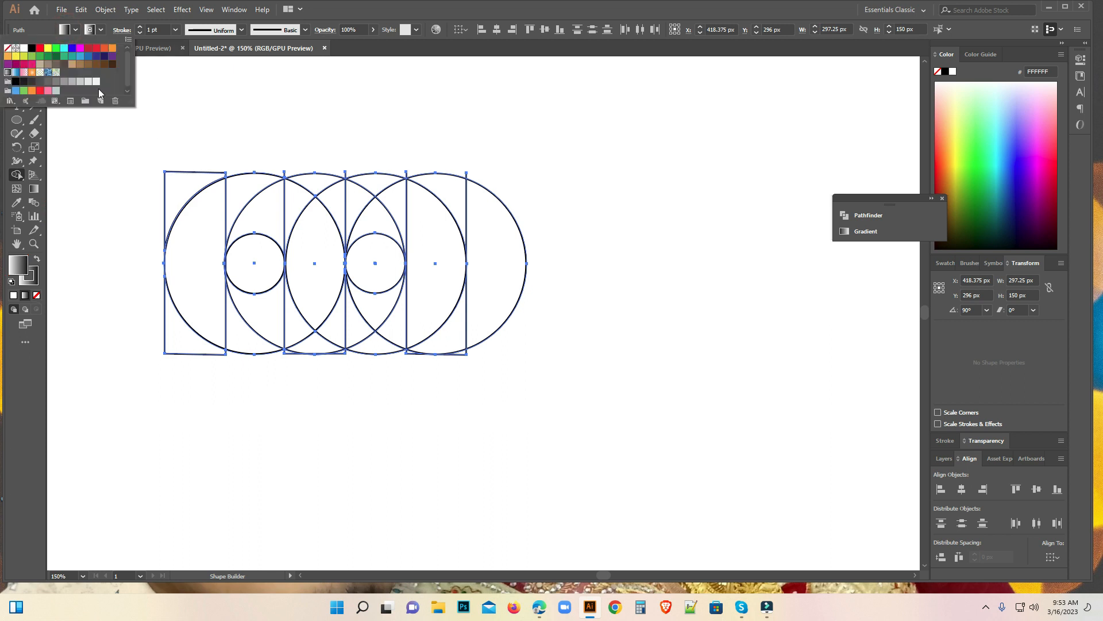
Build the gradient-filled upper-left corner piece and the left stem with its curved arc using Shape Builder.
left_click(181, 187)
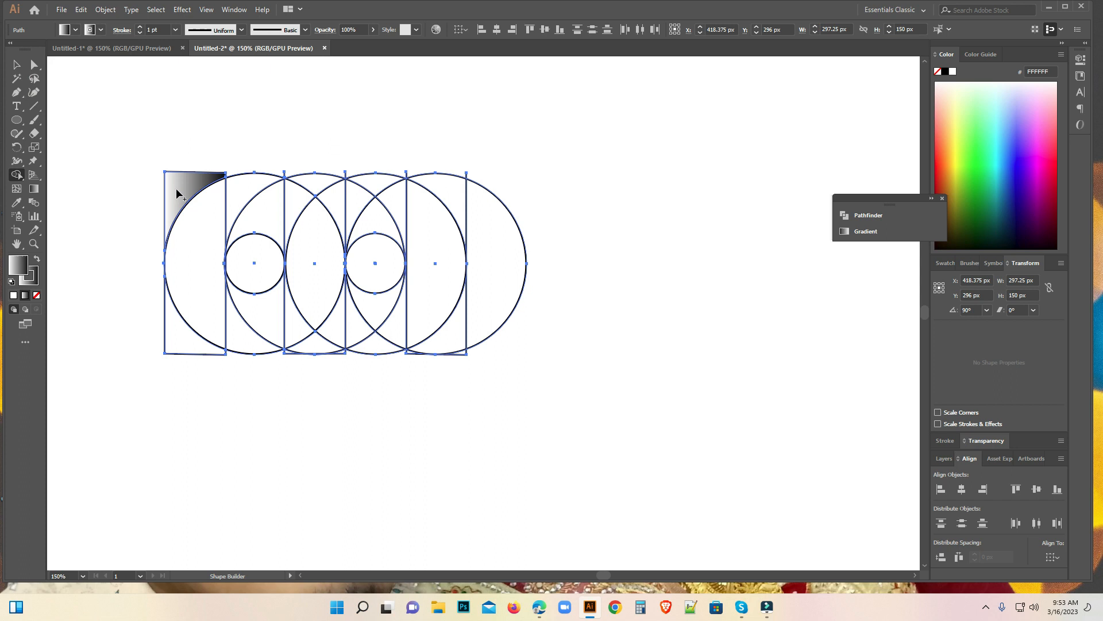
left_click(195, 222)
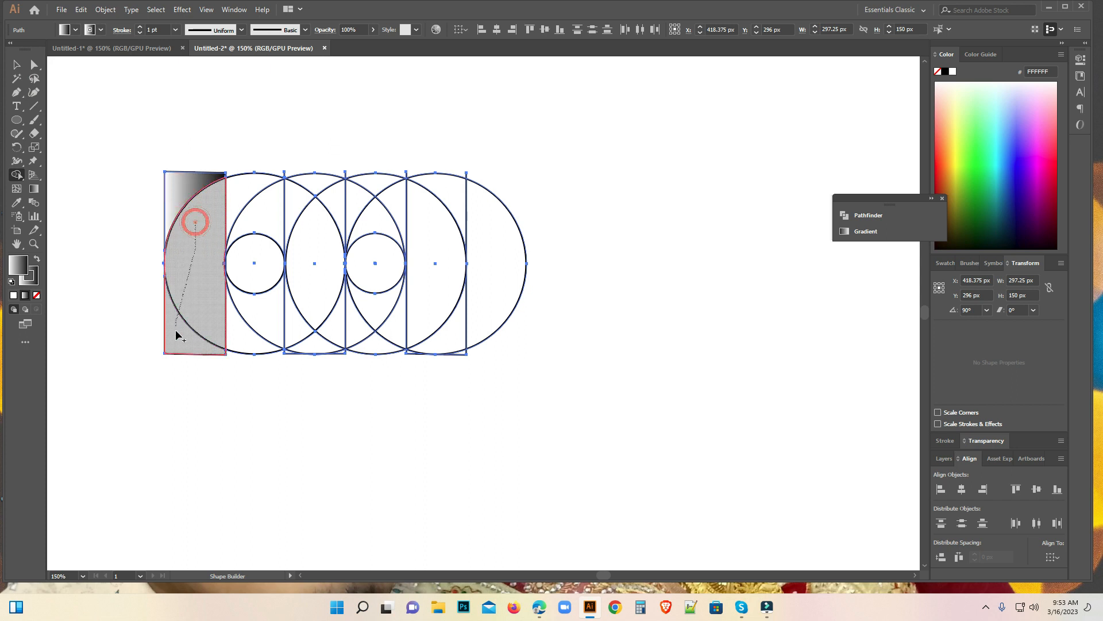
left_click(228, 202)
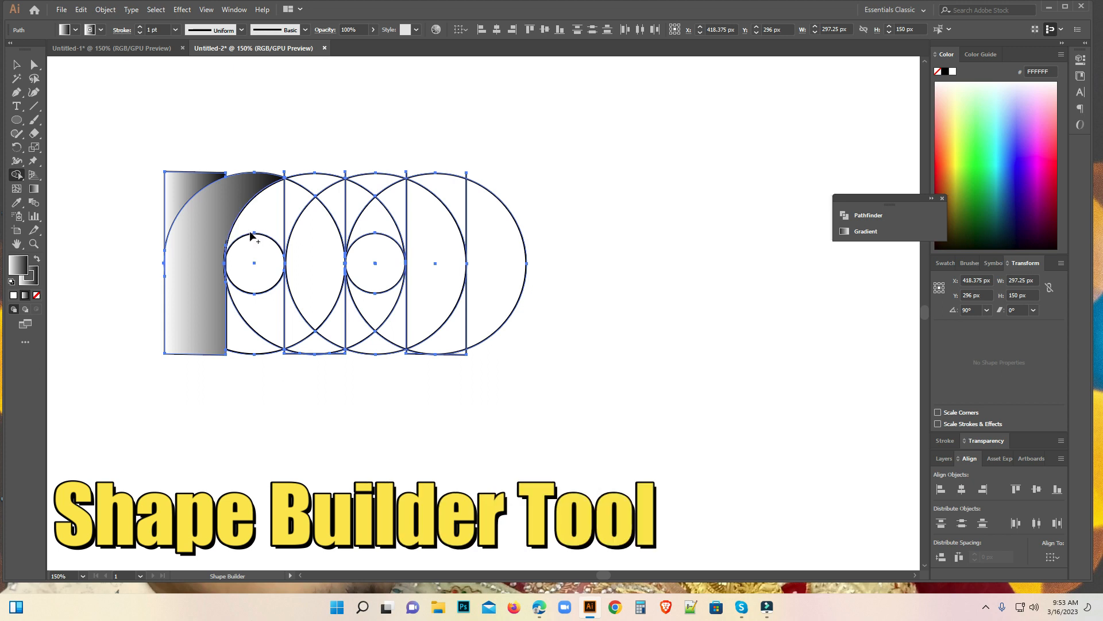
Merge the middle arch with its straight stem, and build the curved arc emerging behind it, as gradient-filled shapes.
mouse_move(252, 212)
left_mouse_down()
mouse_move(304, 216)
mouse_move(309, 283)
left_mouse_up()
mouse_move(305, 326)
left_mouse_down()
mouse_move(330, 346)
mouse_move(286, 353)
mouse_move(340, 352)
left_mouse_up()
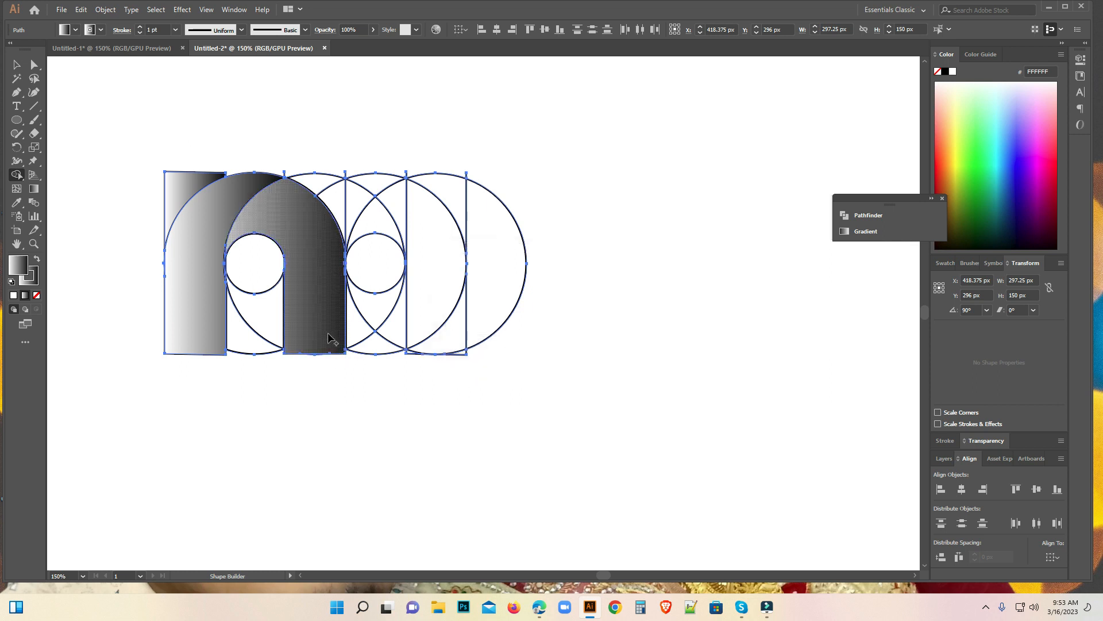
left_click(307, 232)
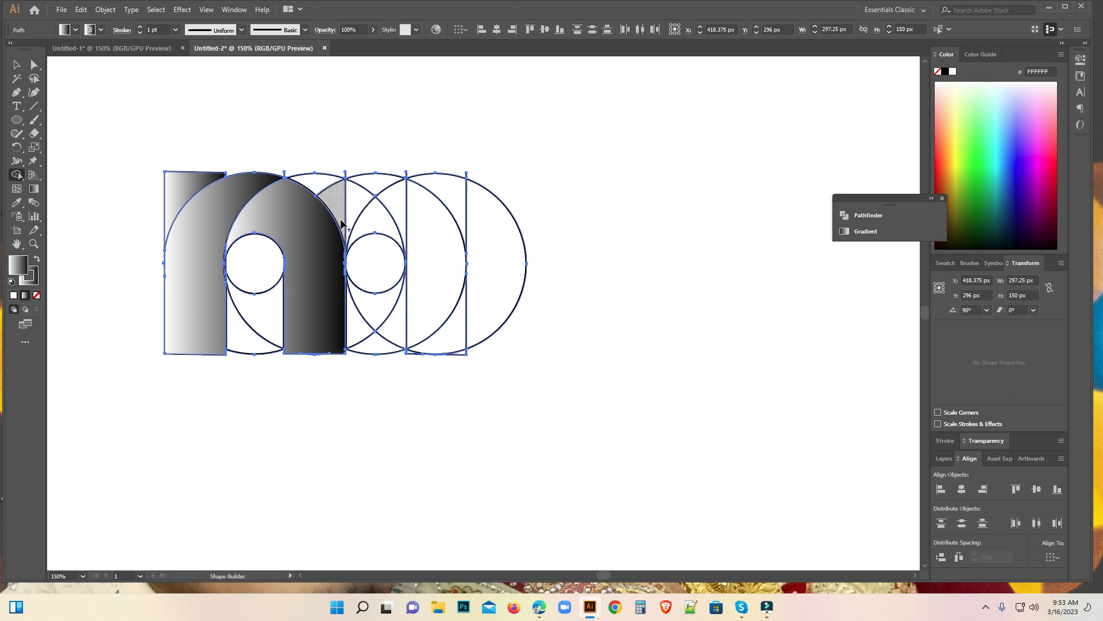
left_click(362, 193)
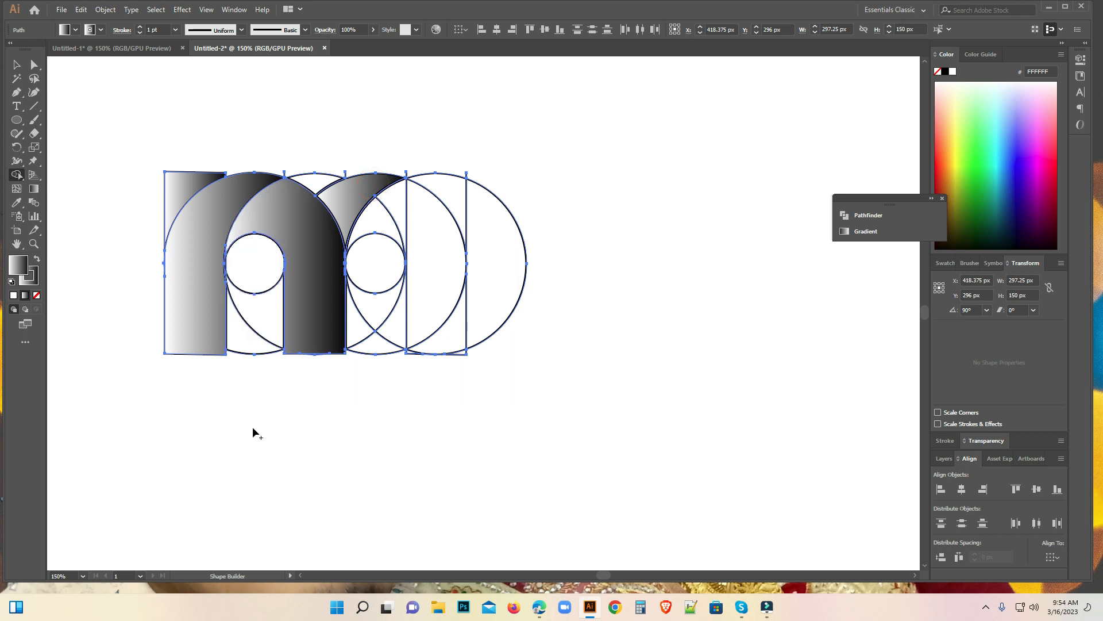
Try to merge the right arch and the stem below it with the Shape Builder tool.
left_click_drag(375, 225, 416, 209)
left_click_drag(438, 325, 437, 345)
key("ctrl+z")
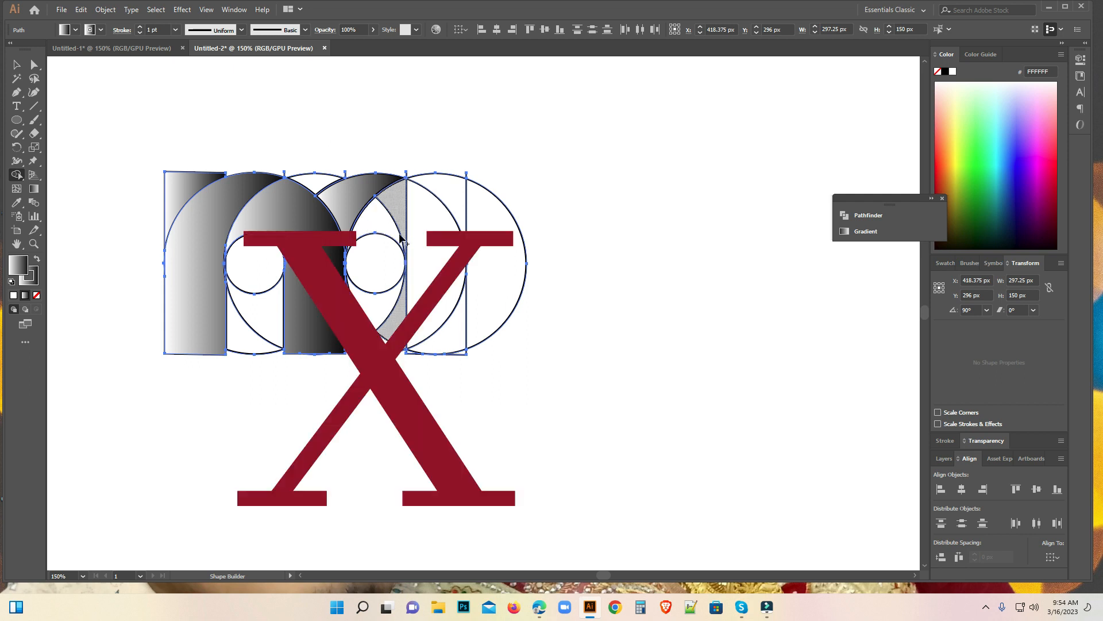
Nudge the open rectangle formed by the fifth and sixth vertical lines slightly to the left.
left_click(16, 64)
left_click(134, 59)
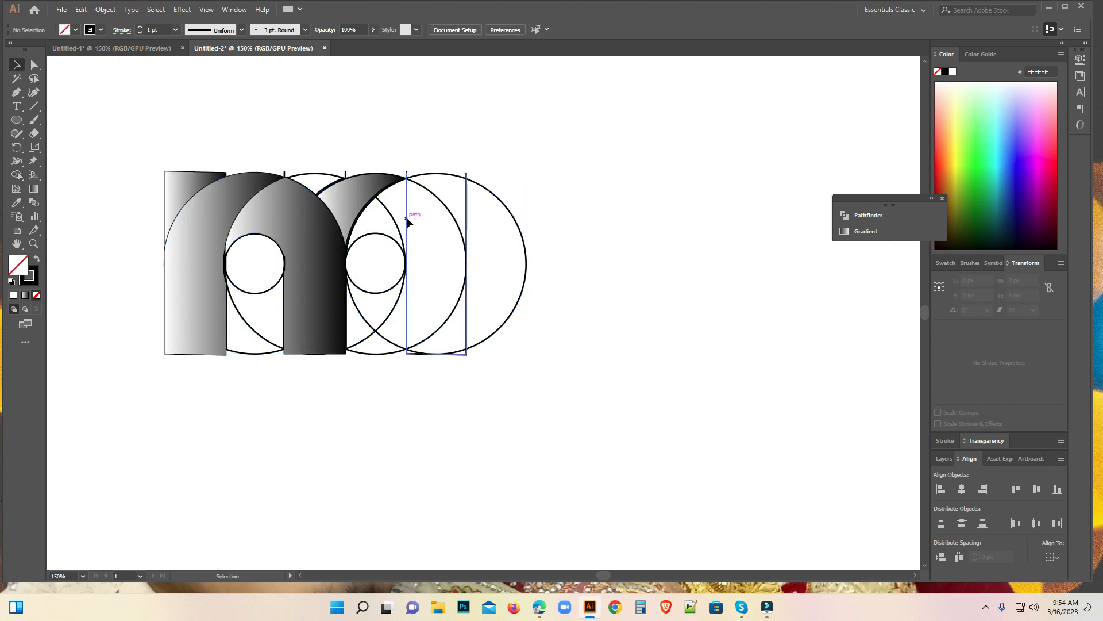
left_click(408, 221)
left_click(539, 367)
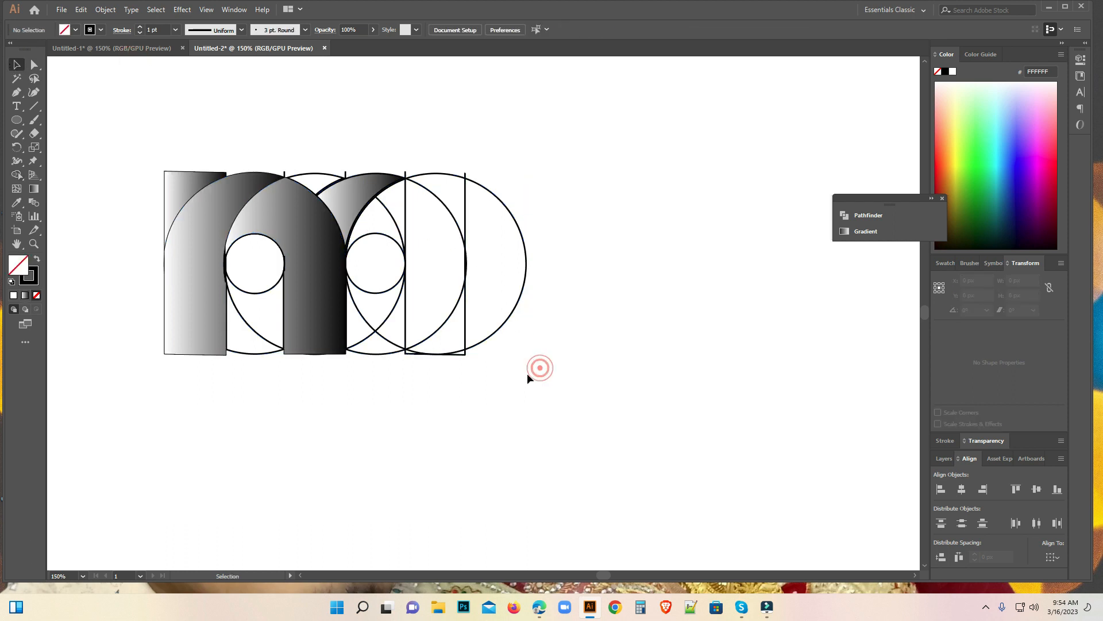
Select all the artwork and merge the right arch with its straight stem using the Shape Builder tool.
left_click_drag(115, 127, 618, 446)
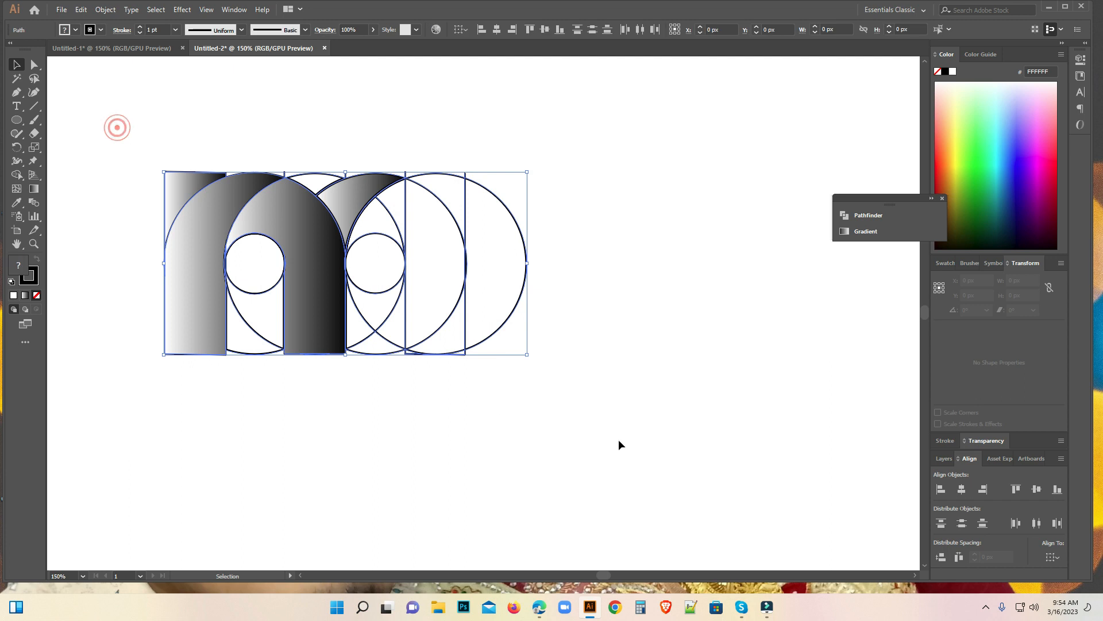
left_click(17, 175)
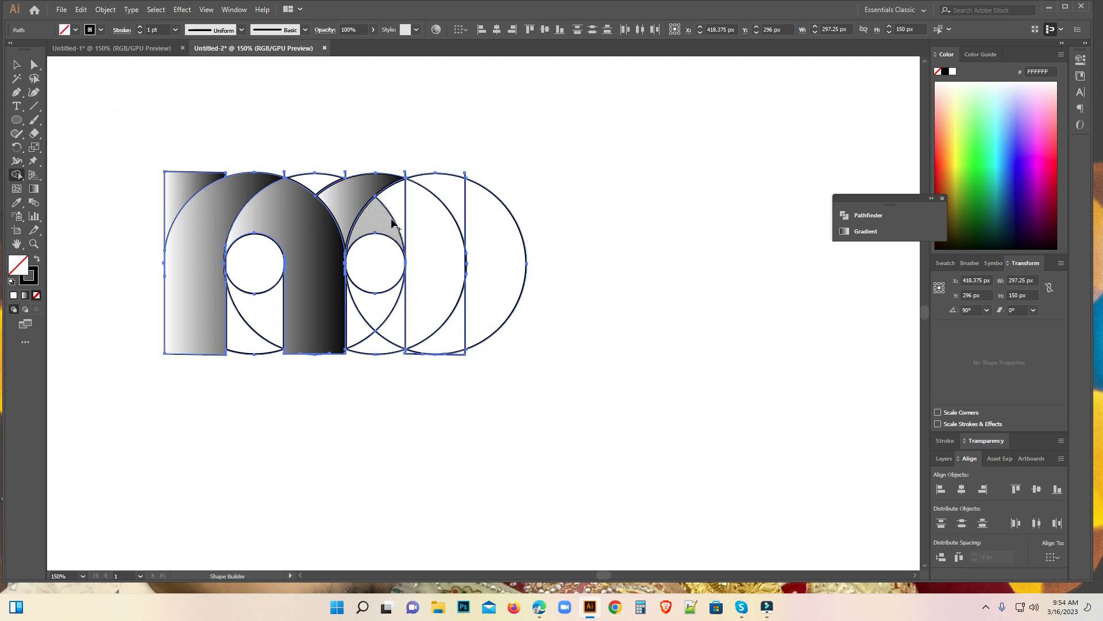
left_click_drag(388, 219, 410, 216)
mouse_move(438, 271)
left_mouse_down()
mouse_move(453, 323)
mouse_move(447, 361)
left_mouse_up()
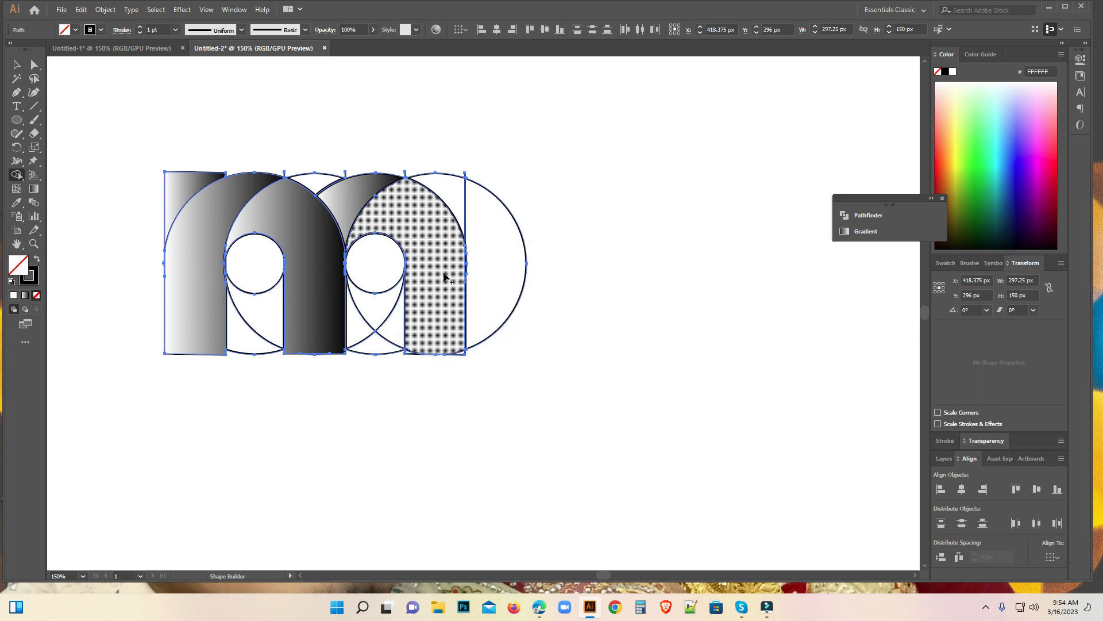
Fill the right arch and stem with the white-to-black gradient, merging in the leftover slivers along its edges.
left_click(68, 31)
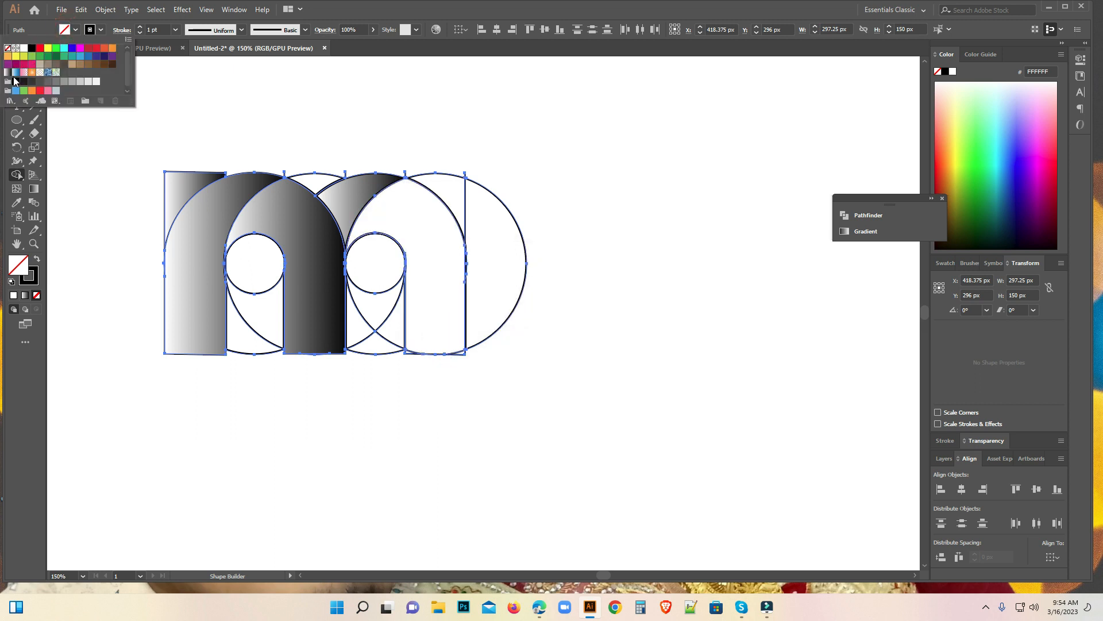
left_click(8, 74)
left_click(414, 233)
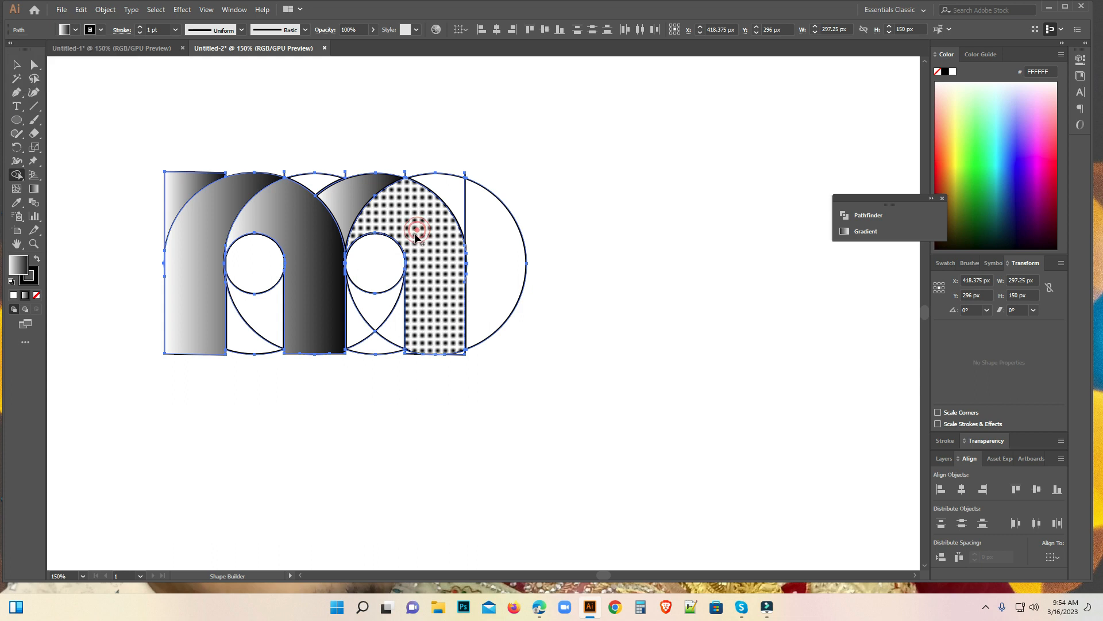
left_click_drag(462, 350, 411, 352)
left_click(421, 229)
left_click_drag(455, 262, 466, 284)
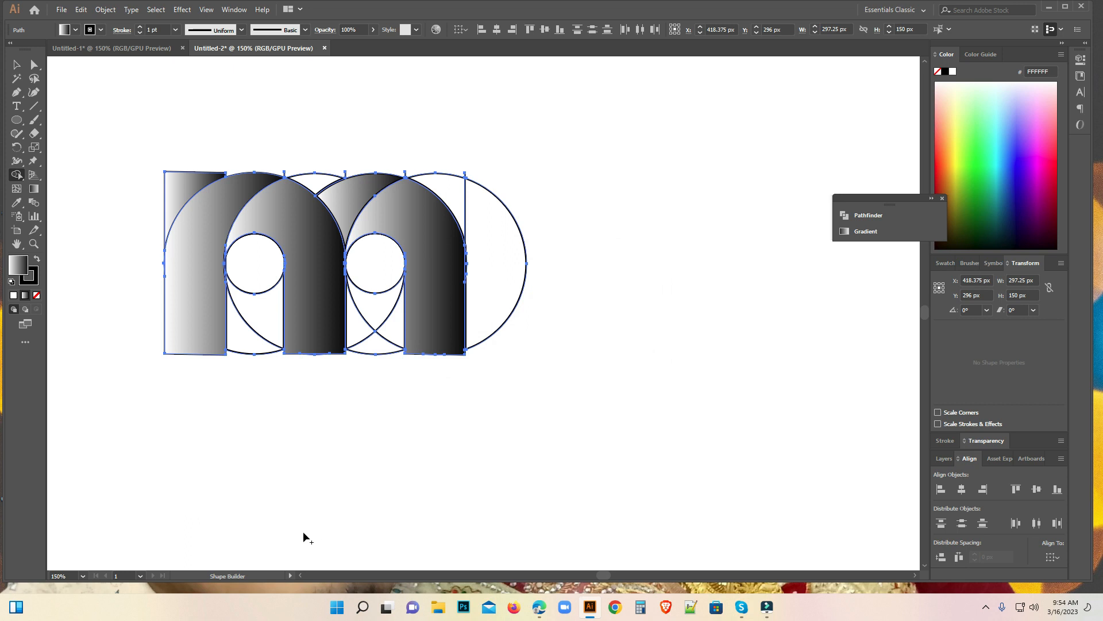
Cut the gradient-filled pieces of the letter m out of the artwork and delete the leftover construction circles and lines.
left_click(16, 64)
left_click(155, 102)
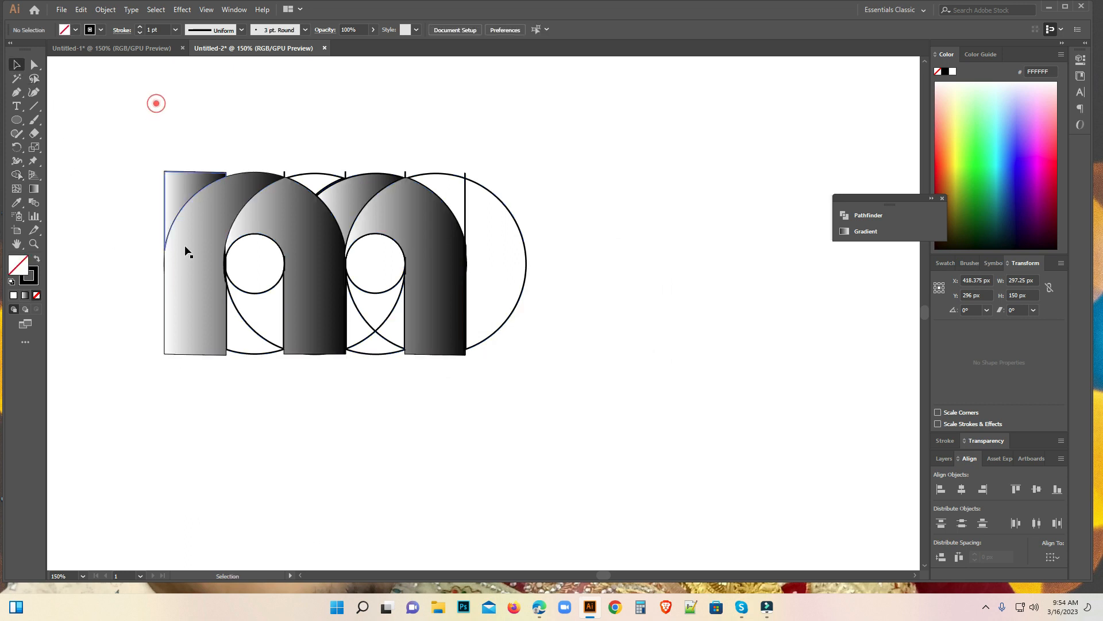
left_click(170, 195)
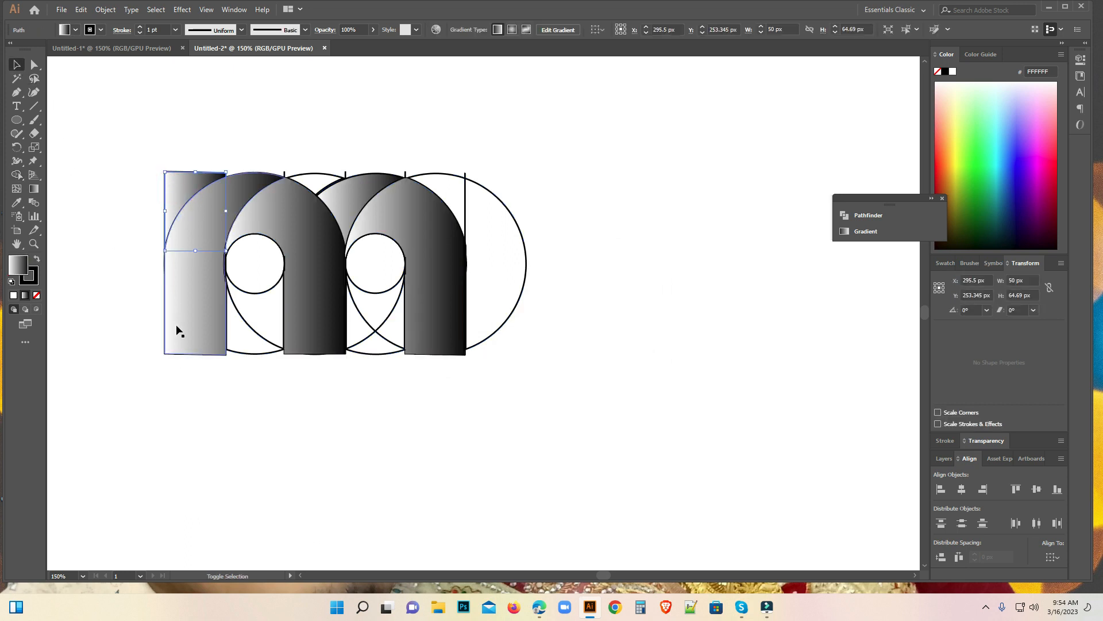
left_click(187, 340, "shift")
left_click(312, 223, "shift")
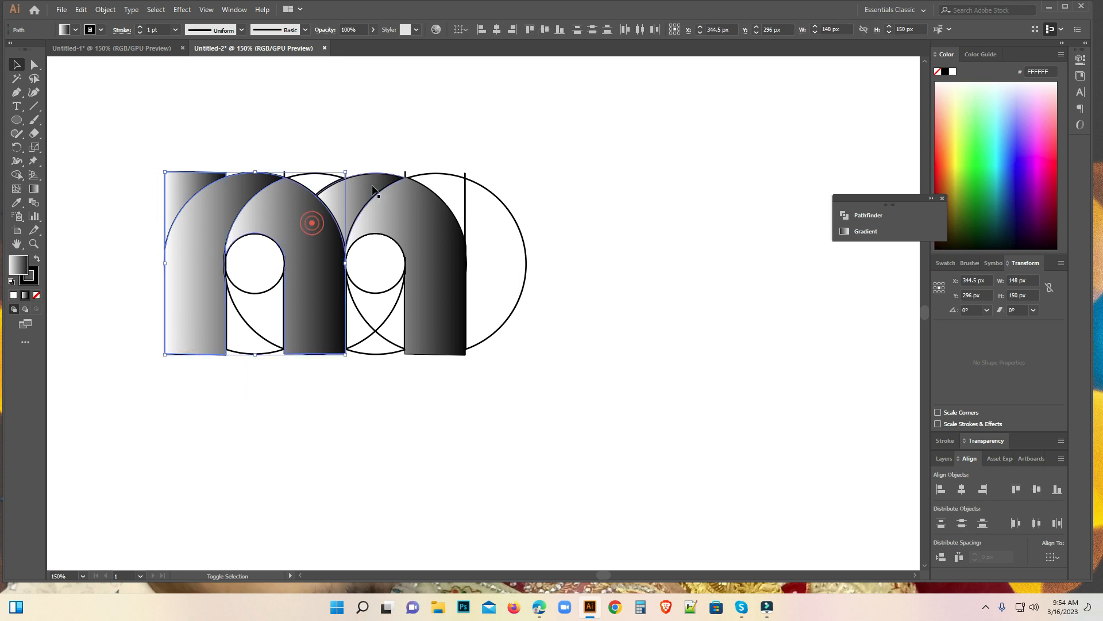
left_click(429, 227, "shift")
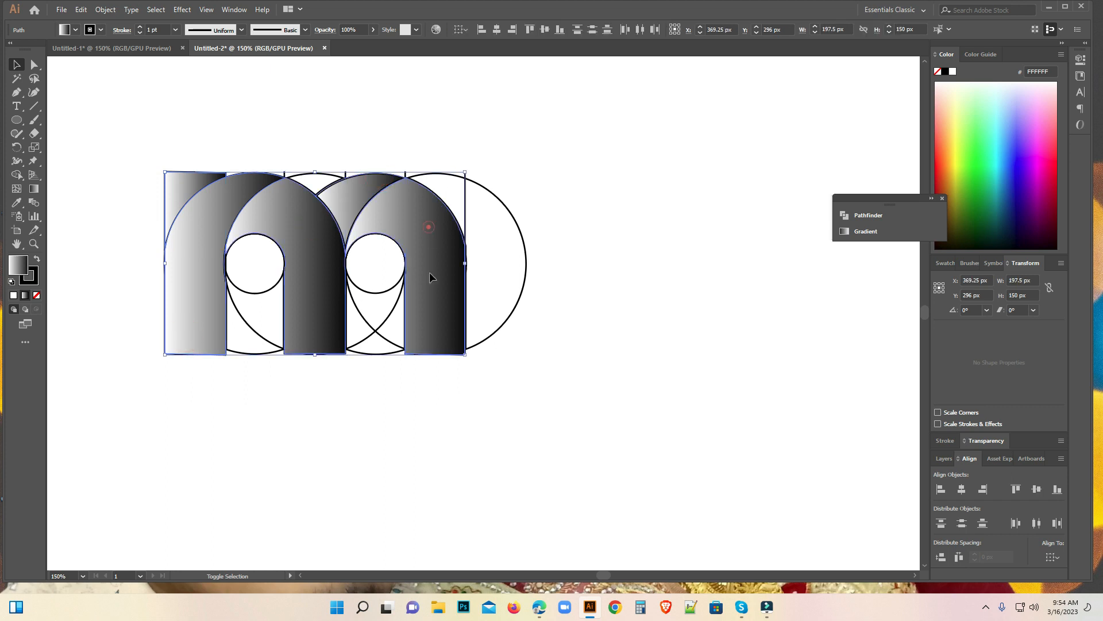
left_click(85, 11)
left_click(107, 57)
left_click_drag(122, 127, 622, 494)
key("Delete")
Paste the m pieces back onto the artboard and move them together toward its upper-left area.
left_click(81, 10)
left_click(115, 79)
left_click_drag(165, 131, 699, 506)
left_click_drag(471, 304, 330, 251)
left_click(356, 431)
Remove the stroke from all pieces of the letter m.
left_click_drag(177, 145, 628, 470)
left_click(100, 31)
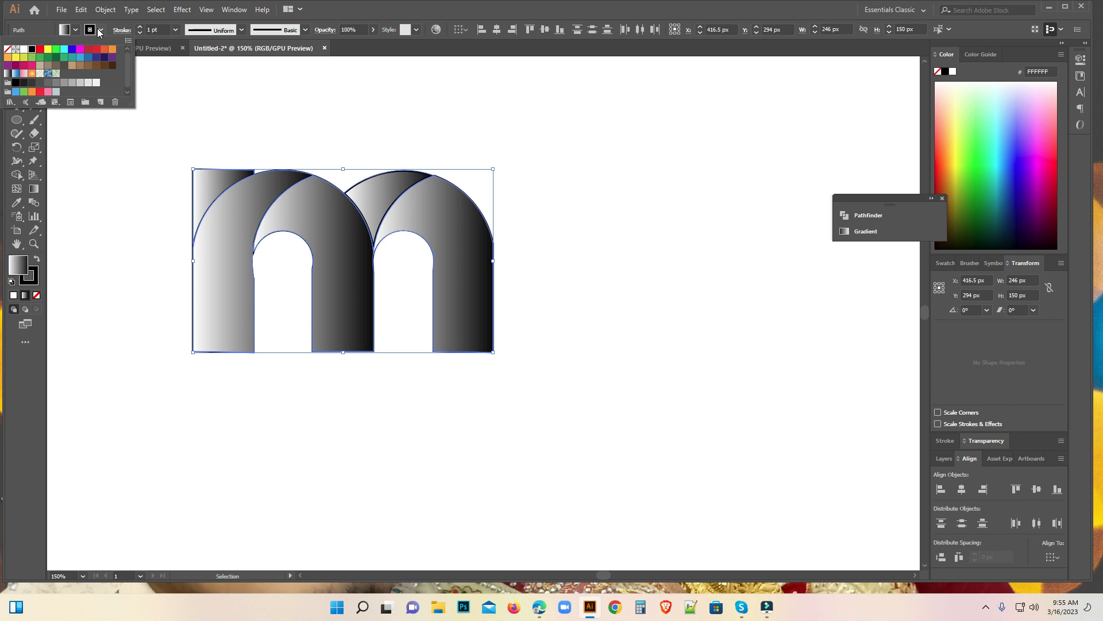
left_click(9, 49)
left_click(133, 240)
left_click(126, 255)
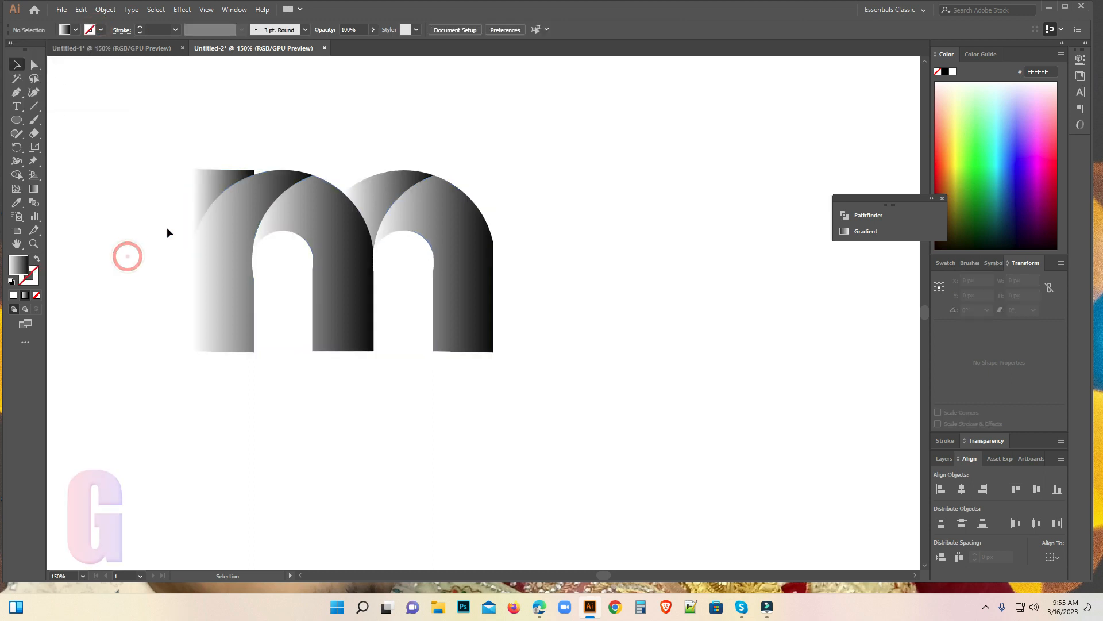
Recolor the left stem and arch's gradient with a black starting stop and a cyan middle stop at 48.32%.
left_click(210, 260)
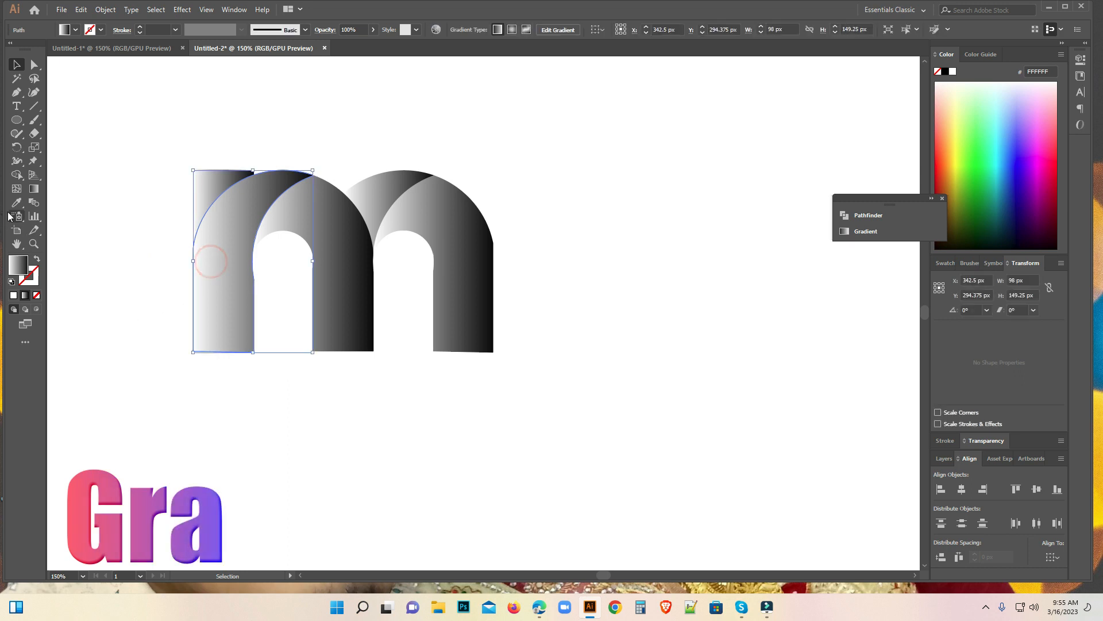
left_click(33, 190)
double_click(34, 190)
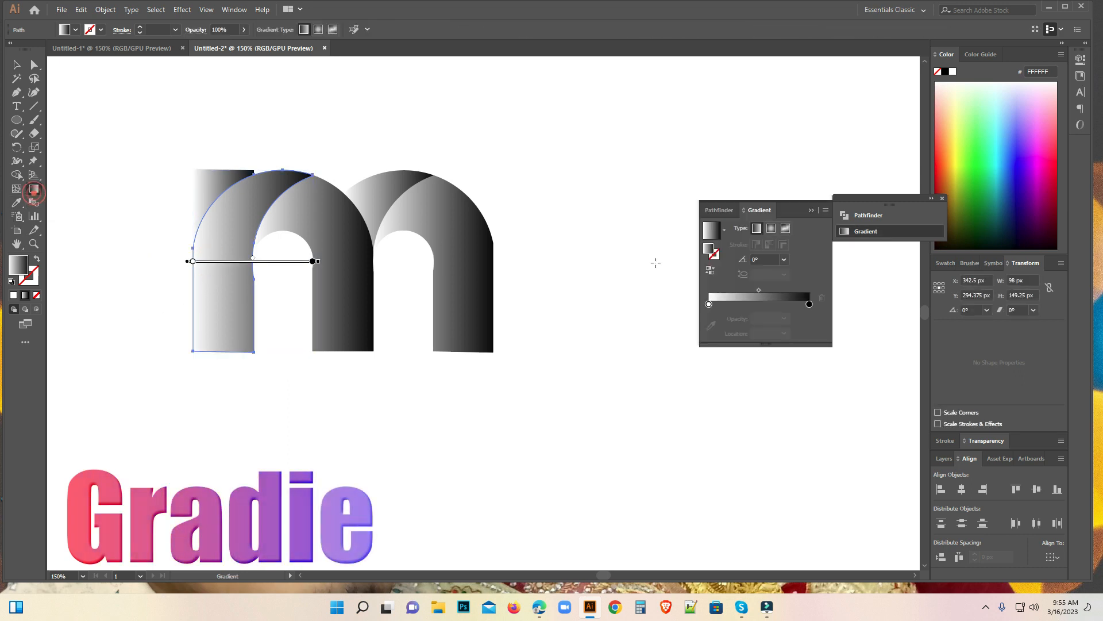
double_click(708, 303)
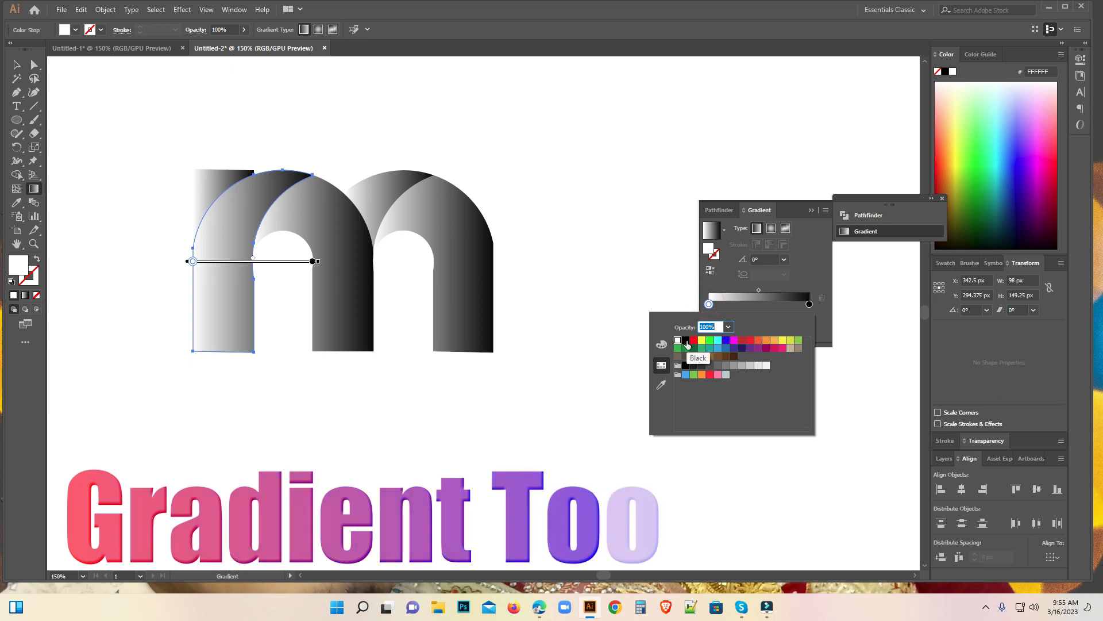
left_click(687, 344)
left_click(758, 303)
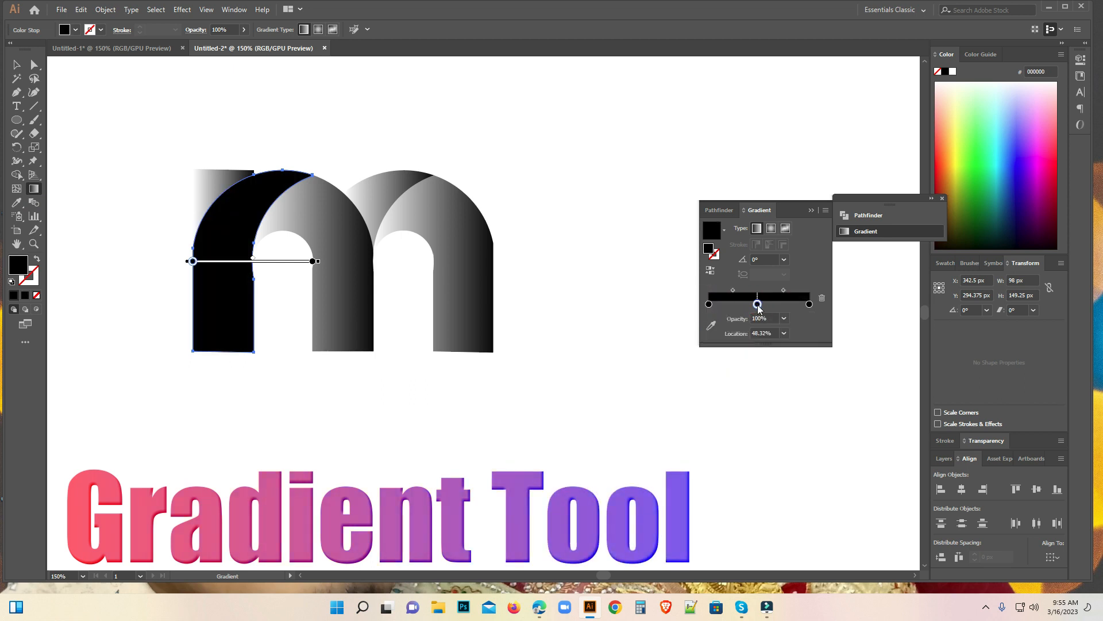
left_click(757, 303)
double_click(758, 304)
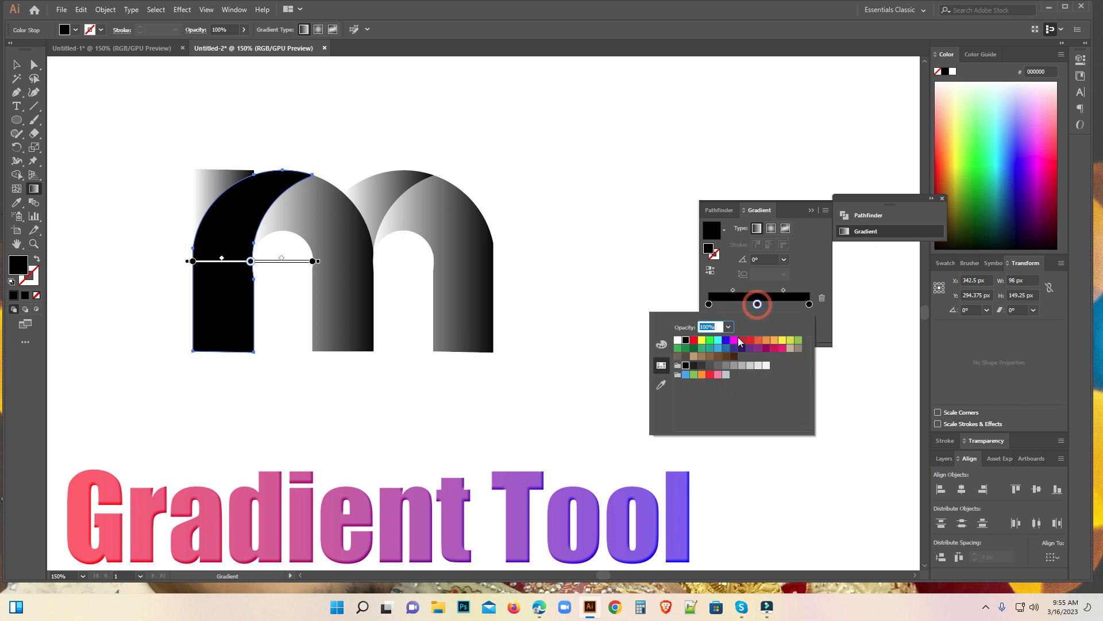
left_click(718, 340)
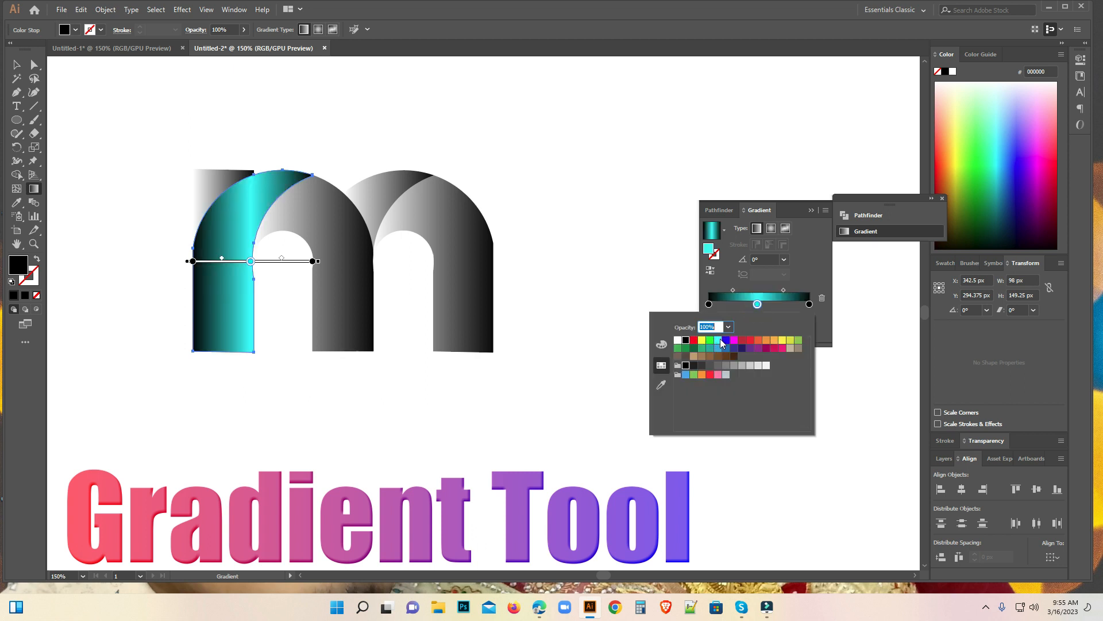
key("Escape")
Redraw the left stem and arch's gradient with the Gradient tool as a steep upward diagonal at about 72.5°.
left_click_drag(227, 451, 262, 112)
mouse_move(297, 155)
left_mouse_down()
mouse_move(180, 440)
mouse_move(253, 188)
left_mouse_up()
mouse_move(213, 387)
left_mouse_down()
mouse_move(274, 121)
mouse_move(175, 482)
left_mouse_up()
left_click_drag(244, 496, 293, 71)
left_click_drag(294, 134, 296, 138)
left_click_drag(418, 425, 418, 170)
left_click_drag(166, 484, 258, 208)
left_click(16, 64)
left_click(91, 192)
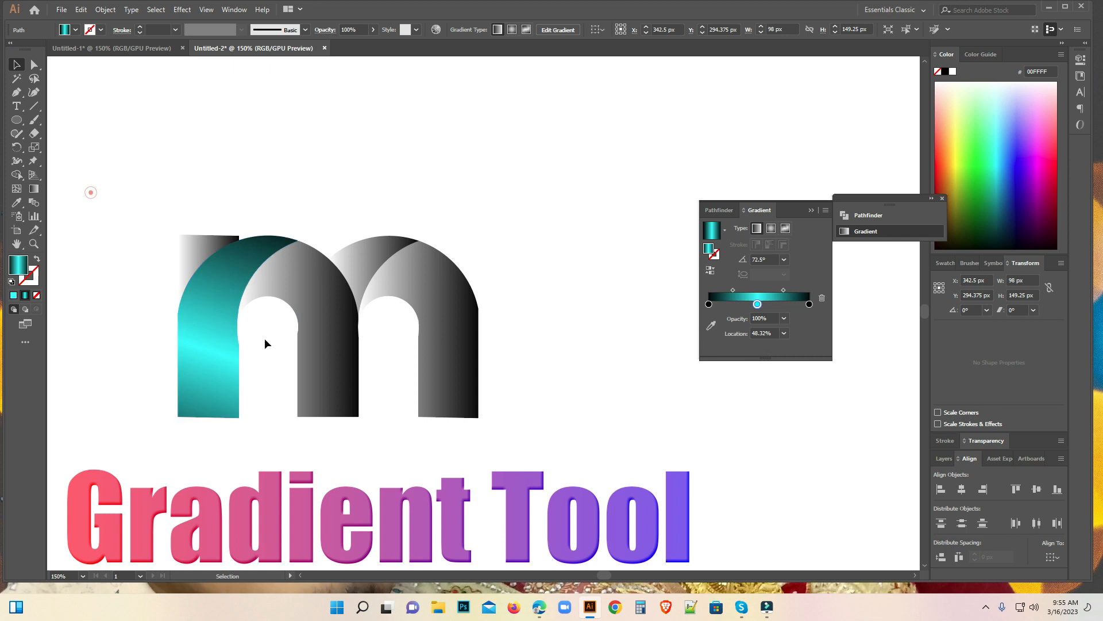
Copy the black-cyan-black gradient from the left arch onto the middle arch with the Eyedropper.
left_click(283, 279)
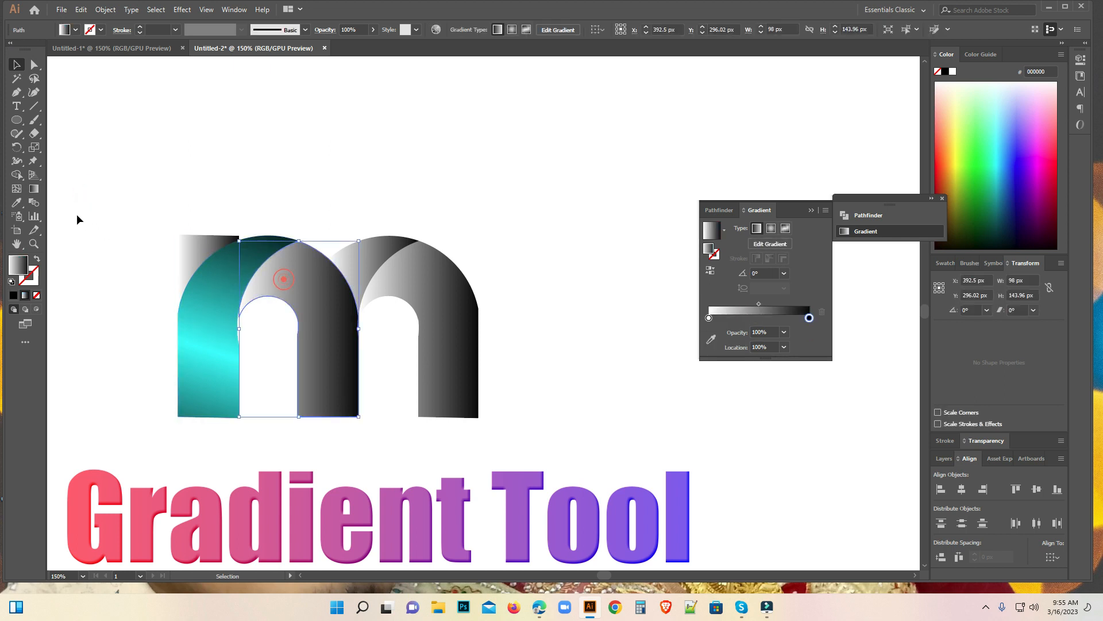
left_click(36, 190)
left_click(17, 204)
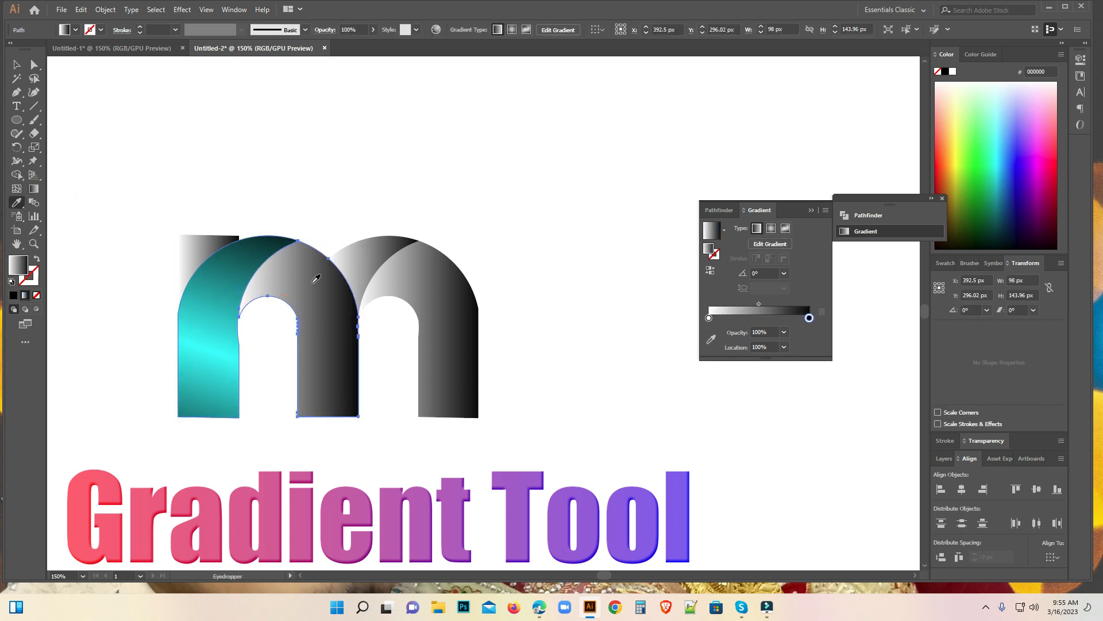
left_click(263, 249)
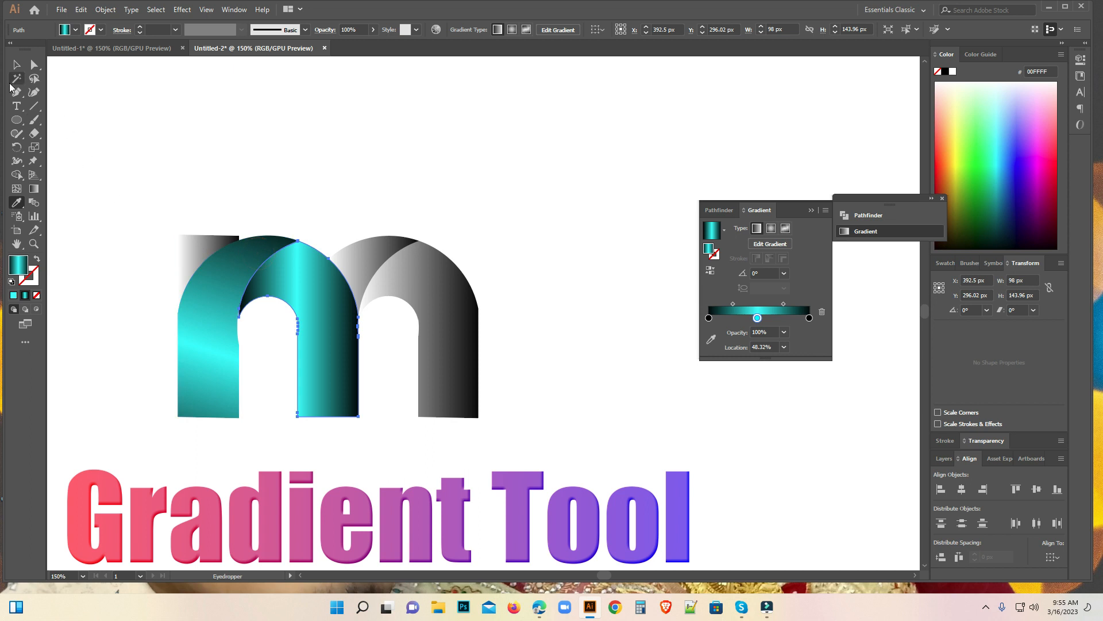
Redraw the middle arch's gradient from below its stem to above the left arch at about 106°.
left_click(33, 189)
mouse_move(358, 494)
left_mouse_down()
mouse_move(320, 368)
mouse_move(249, 229)
mouse_move(253, 254)
mouse_move(216, 243)
mouse_move(162, 283)
mouse_move(245, 262)
mouse_move(259, 172)
left_mouse_up()
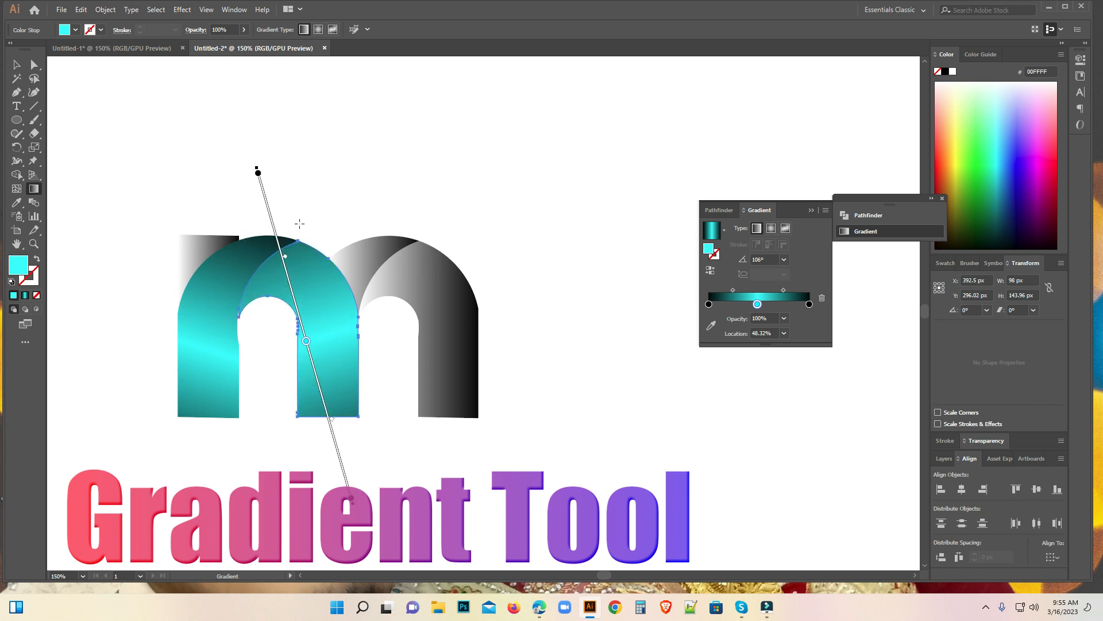
left_click(18, 65)
left_click(119, 192)
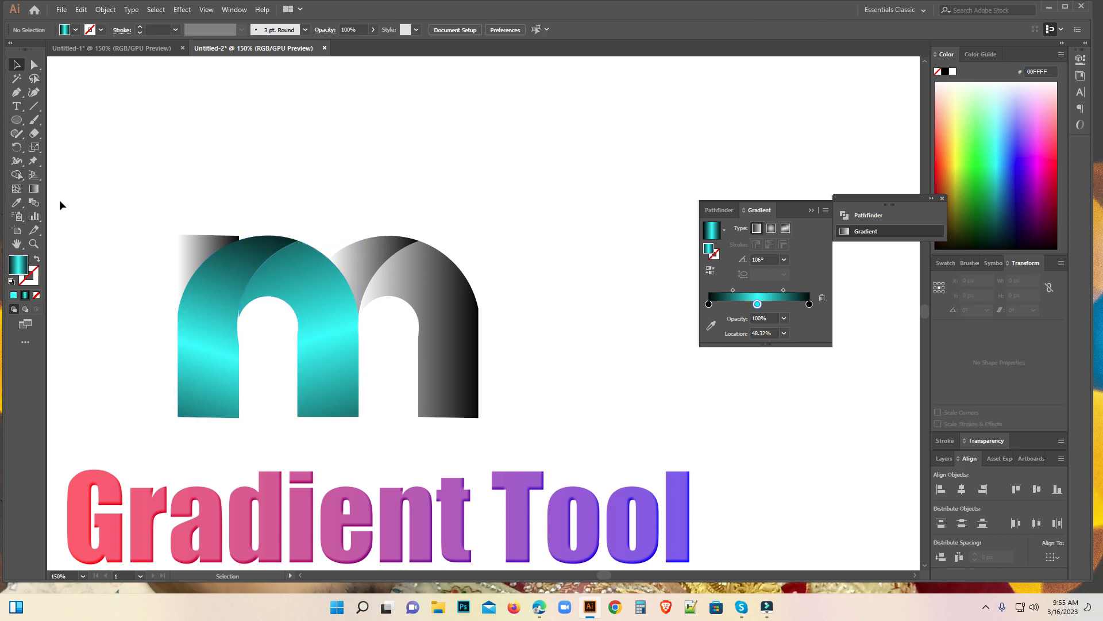
Apply the middle arch's cyan gradient to the small curved piece between the middle and right arches with the Eyedropper.
left_click(192, 251)
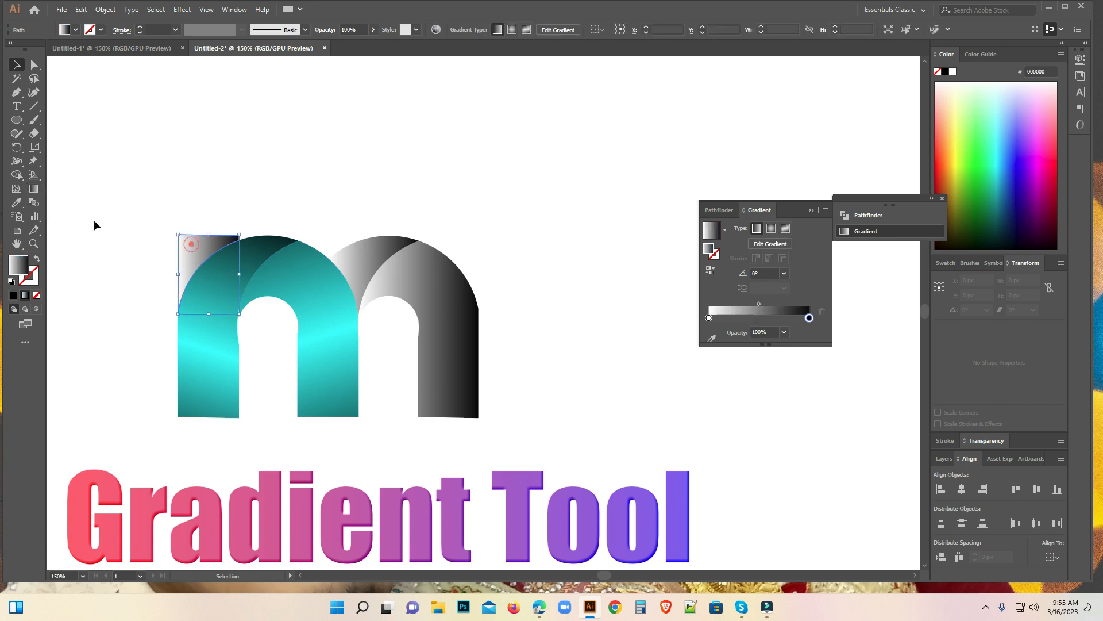
left_click(414, 290)
left_click(415, 287)
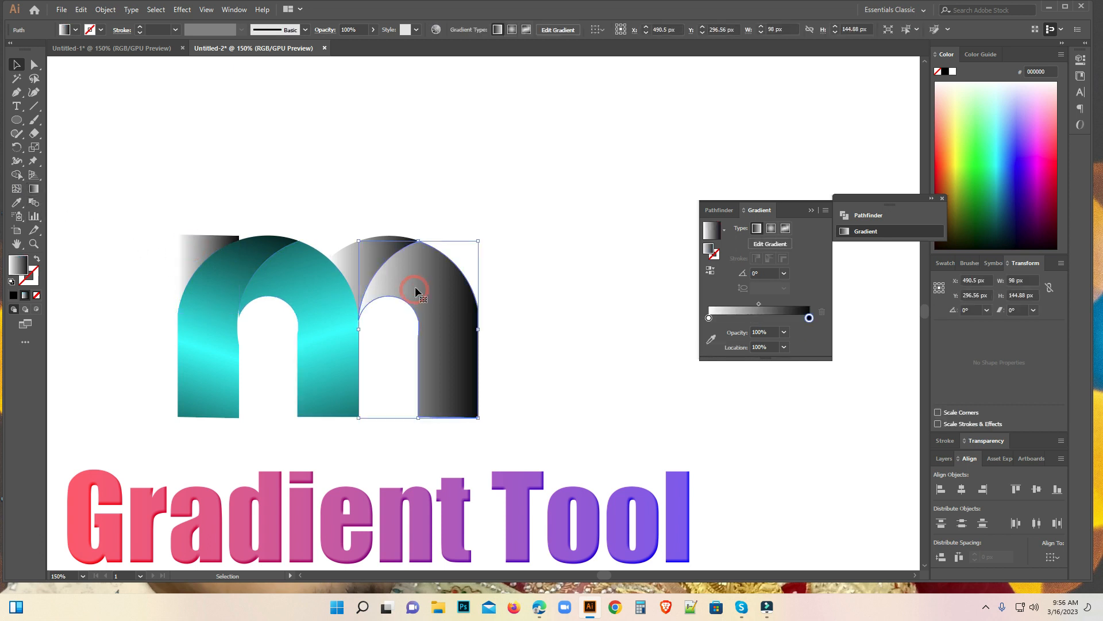
left_click(353, 248)
left_click(35, 190)
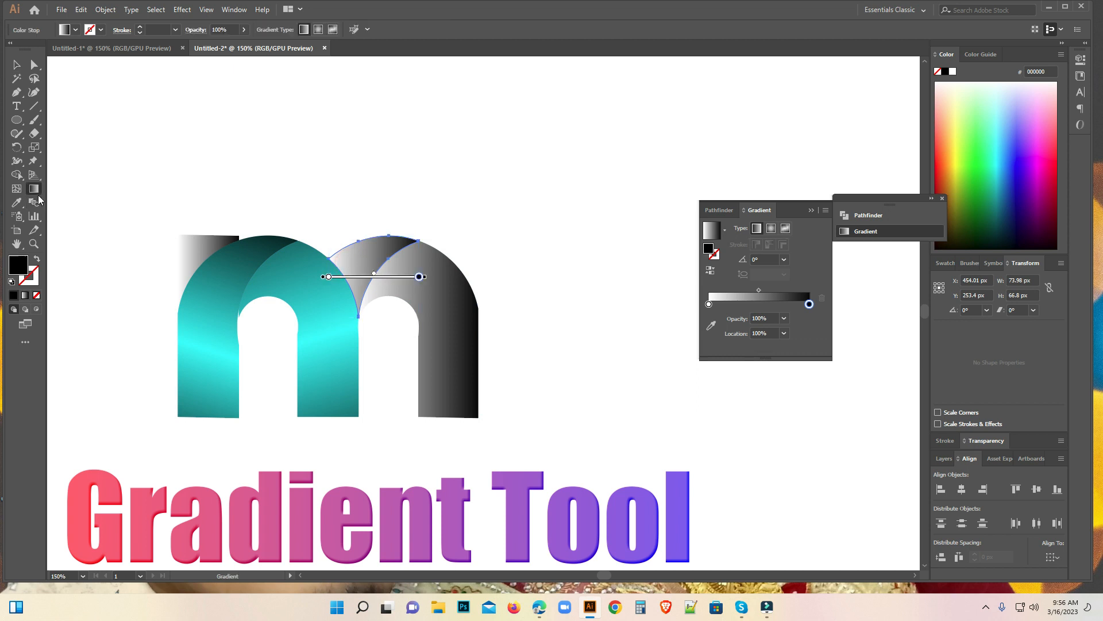
left_click(17, 202)
left_click(302, 274)
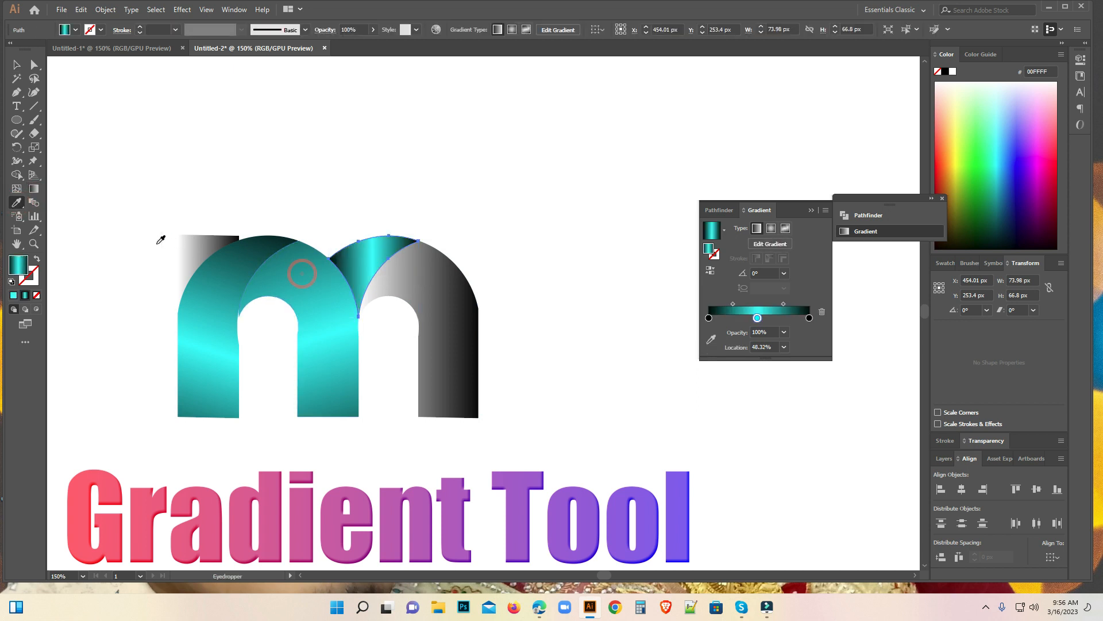
Copy the middle arch's cyan gradient onto the right arch and stem with the Eyedropper.
left_click(16, 64)
left_click(466, 374)
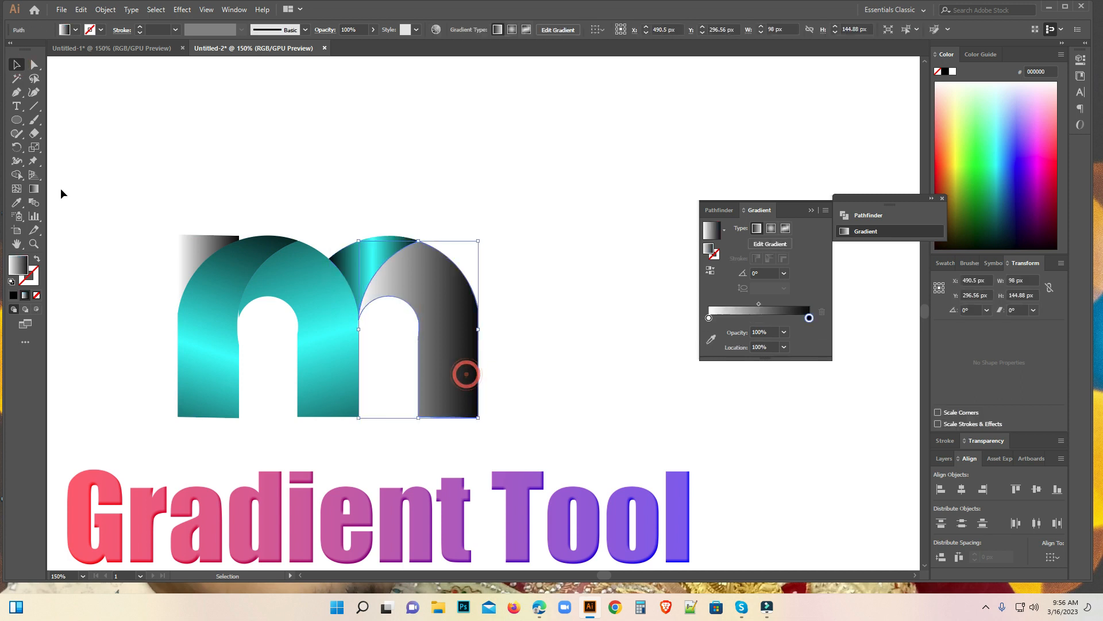
left_click(35, 191)
left_click(17, 202)
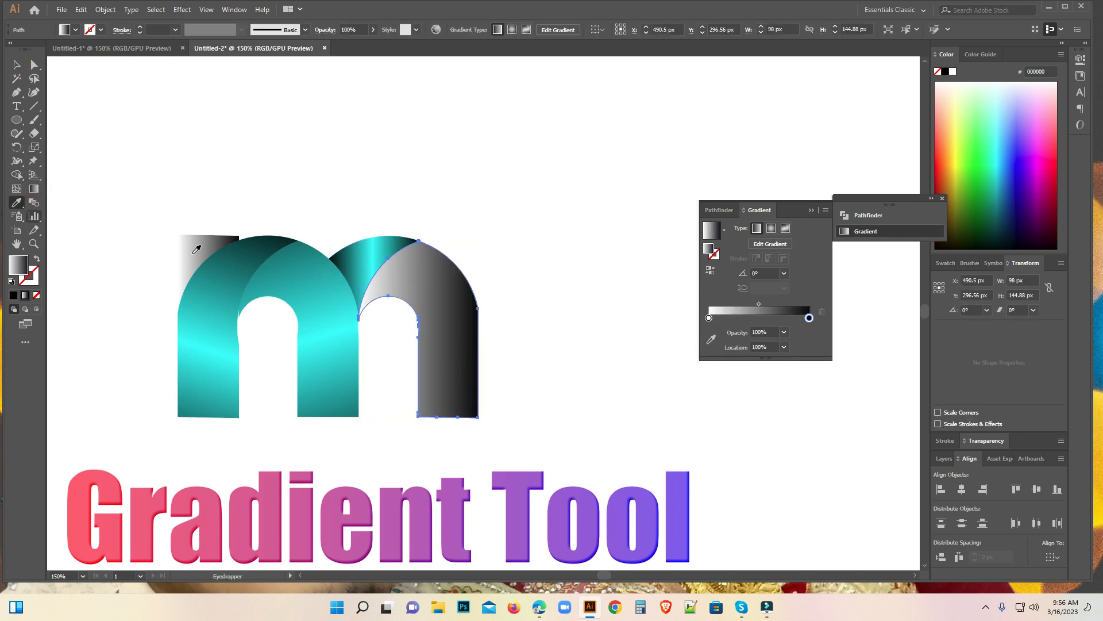
left_click(299, 283)
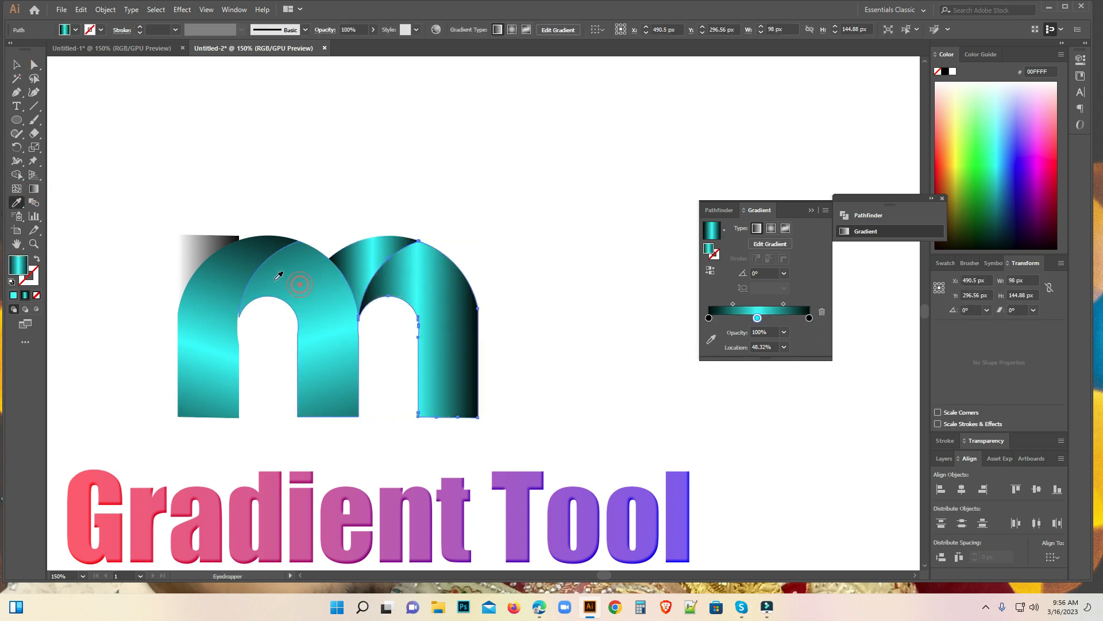
Redraw the right arch's gradient almost vertically, running from the top of the arch down past its stem.
left_click(34, 189)
mouse_move(477, 492)
left_mouse_down()
mouse_move(377, 207)
mouse_move(386, 217)
left_mouse_up()
mouse_move(440, 239)
left_mouse_down()
mouse_move(438, 463)
mouse_move(450, 512)
left_mouse_up()
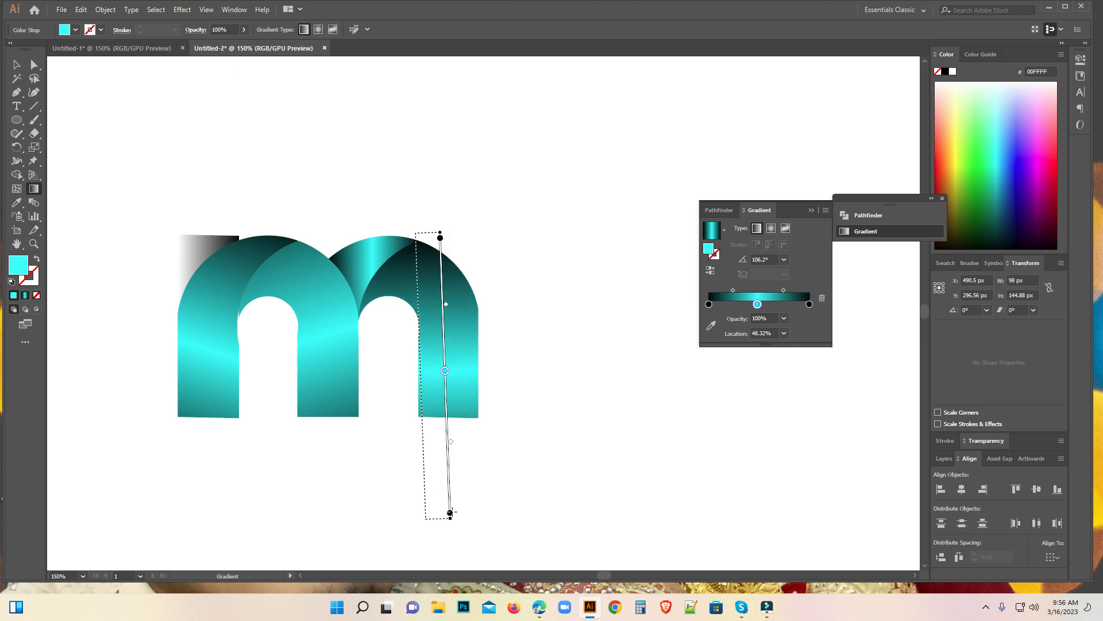
left_click(17, 64)
left_click(119, 165)
Copy the cyan gradient from the left stem onto the m's upper-left corner piece with the Eyedropper.
left_click(187, 255)
key("i")
left_click(190, 324)
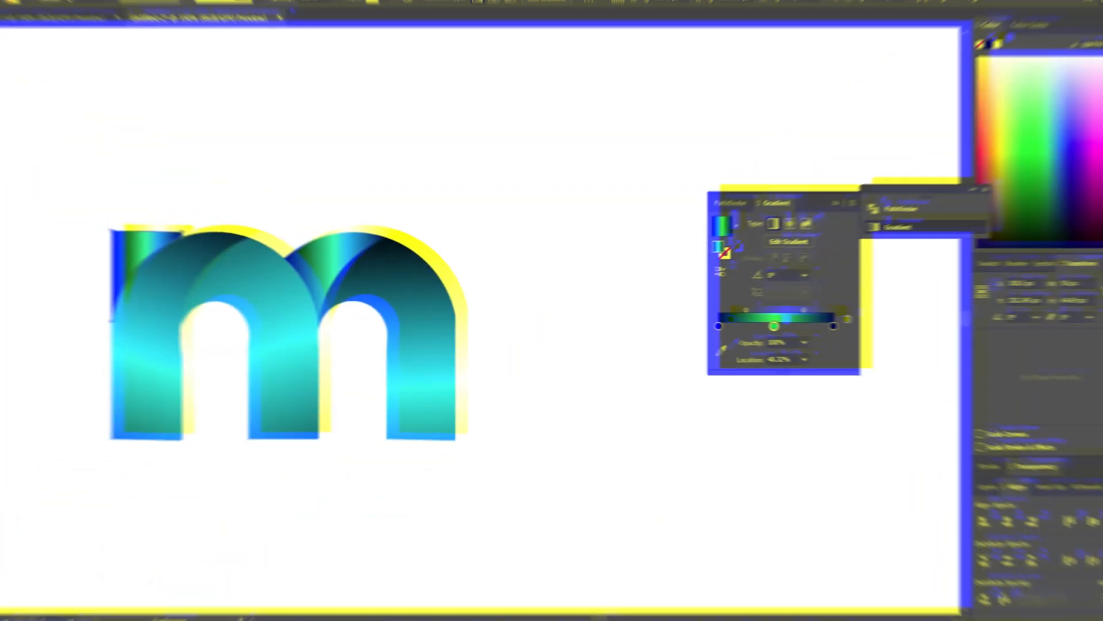
left_click(17, 64)
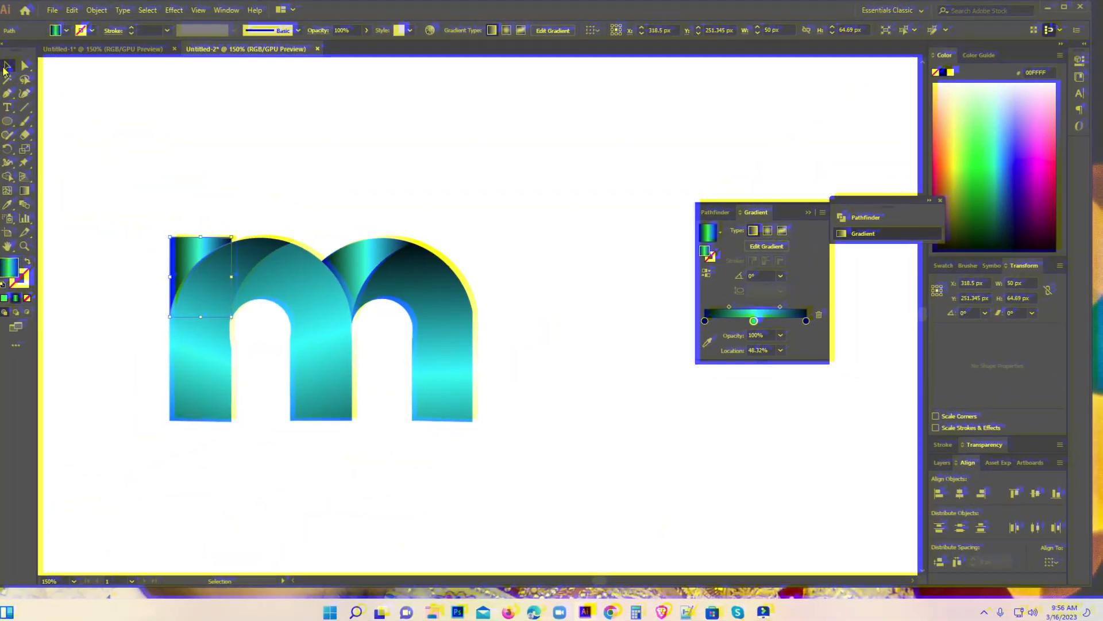